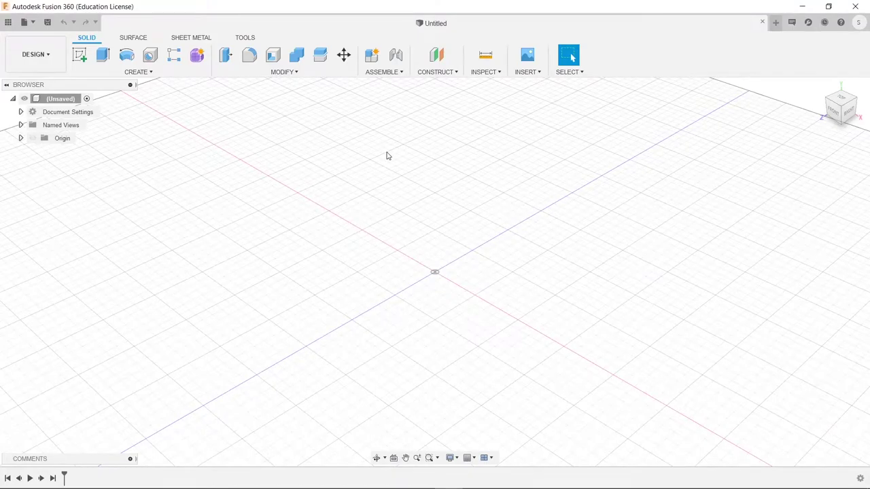
# Check the Modify dropdown in the Solid toolbar before starting a sketch
pyautogui.click(275, 72)
# Sketch on the XY plane a 50 × 50 mm rectangle cornered at the origin
pyautogui.click(79, 54)
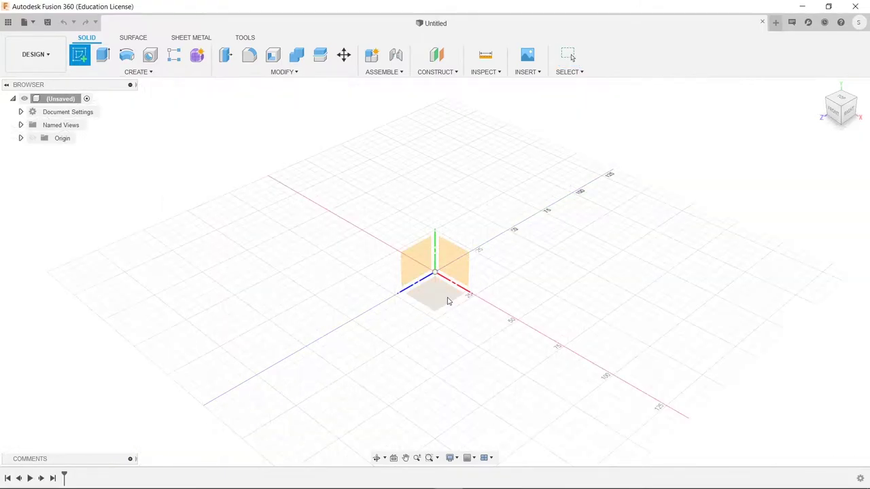
pyautogui.click(447, 301)
pyautogui.click(103, 54)
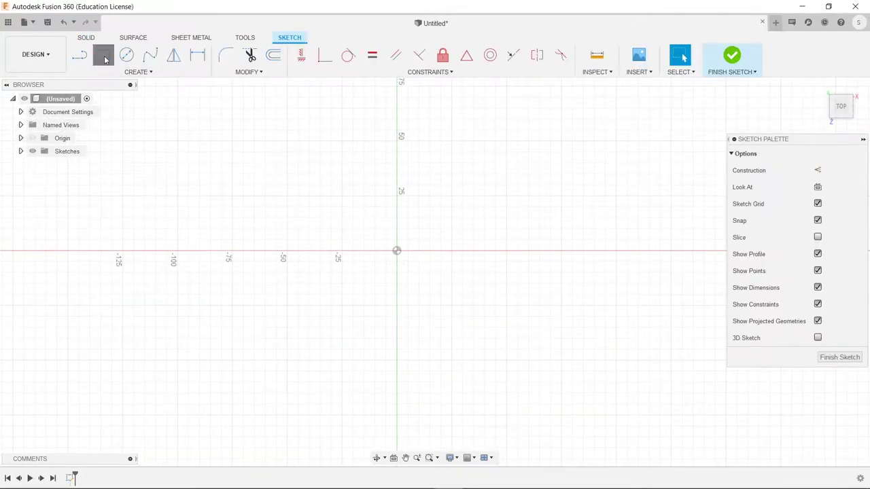
pyautogui.click(397, 251)
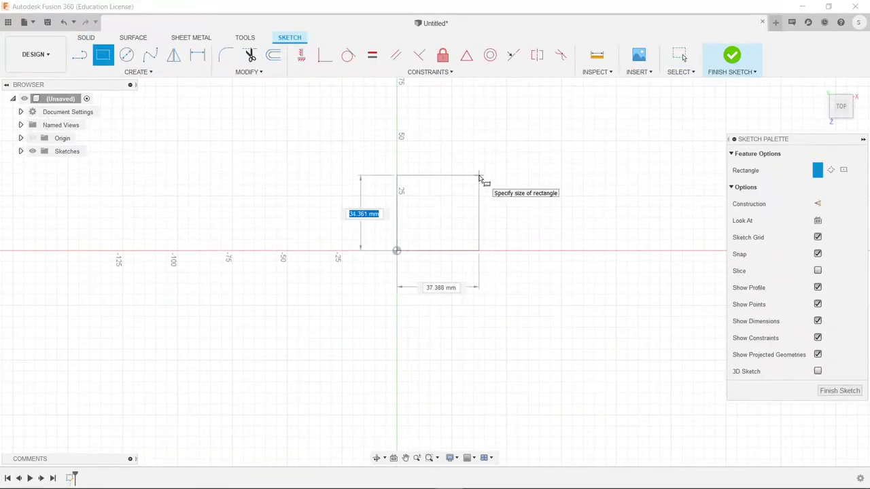
pyautogui.write('50')
pyautogui.press('Tab')
pyautogui.write('50')
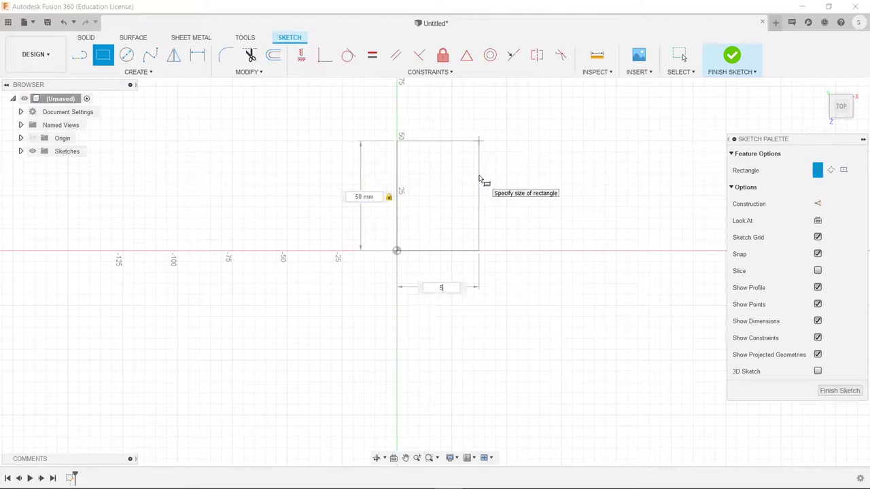
pyautogui.press('Return')
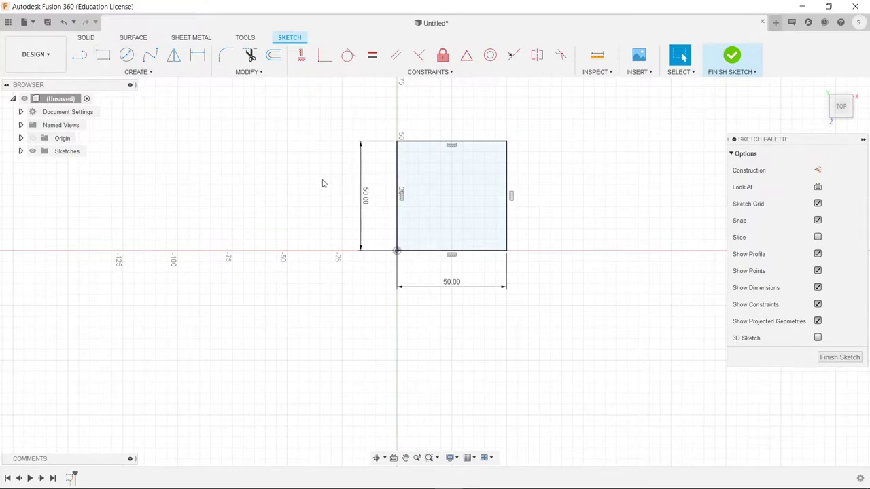
# Add a 15 × 15 mm center rectangle at the middle of the square
pyautogui.press('r')
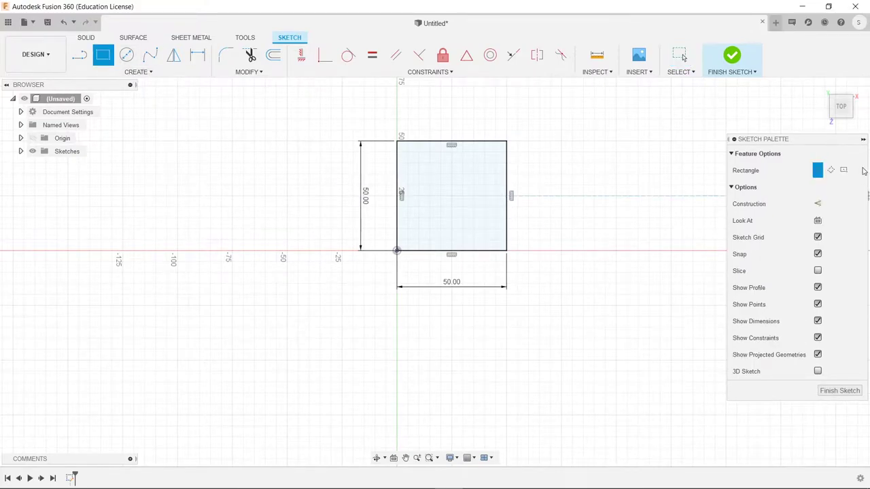
pyautogui.click(843, 170)
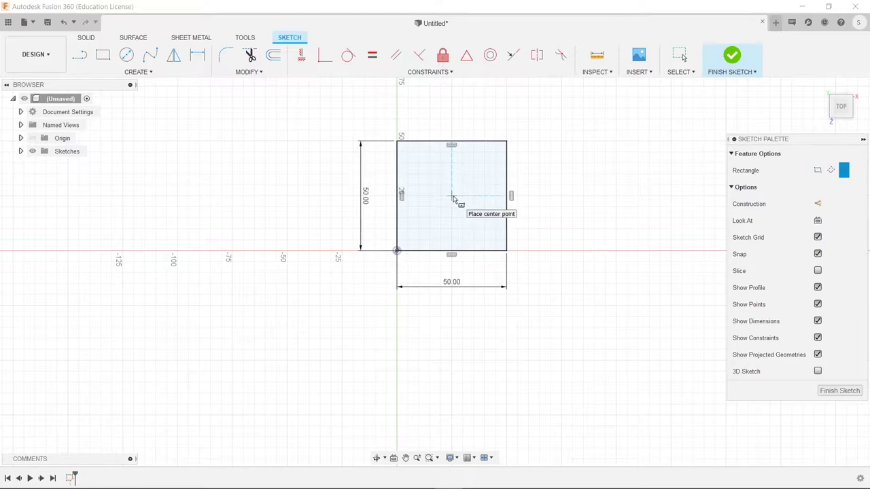
pyautogui.click(451, 196)
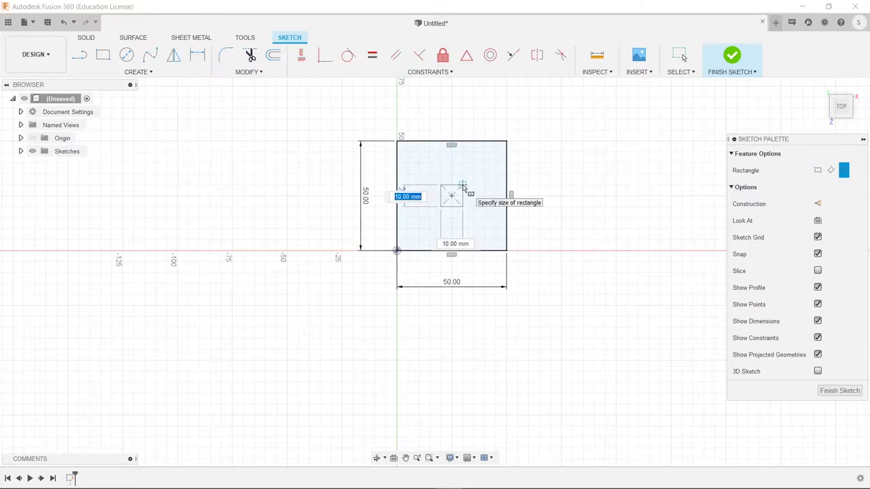
pyautogui.write('15')
pyautogui.press('Tab')
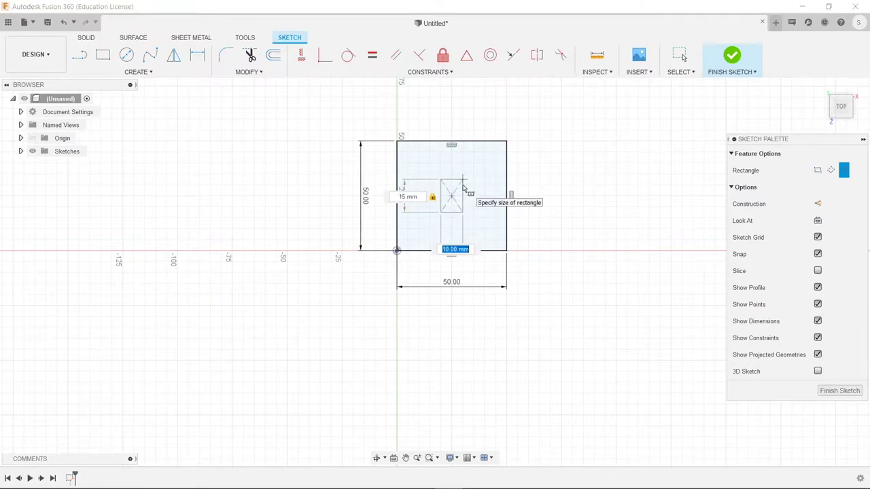
pyautogui.write('15')
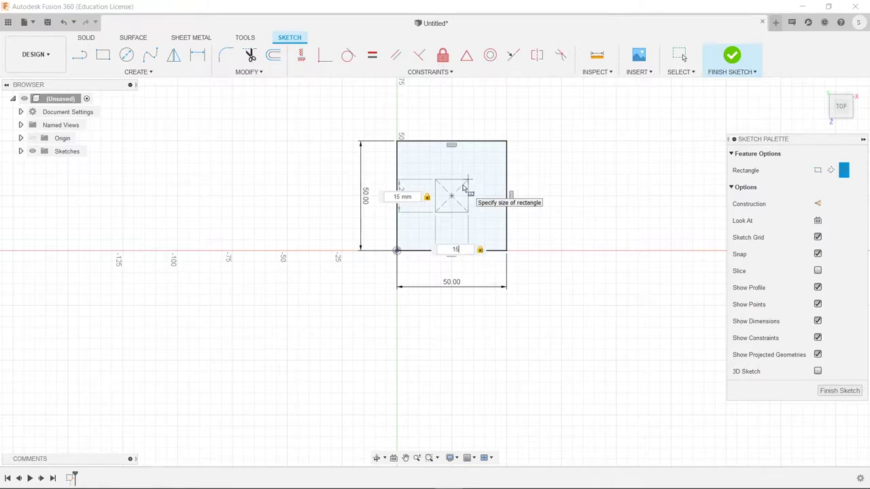
pyautogui.press('Return')
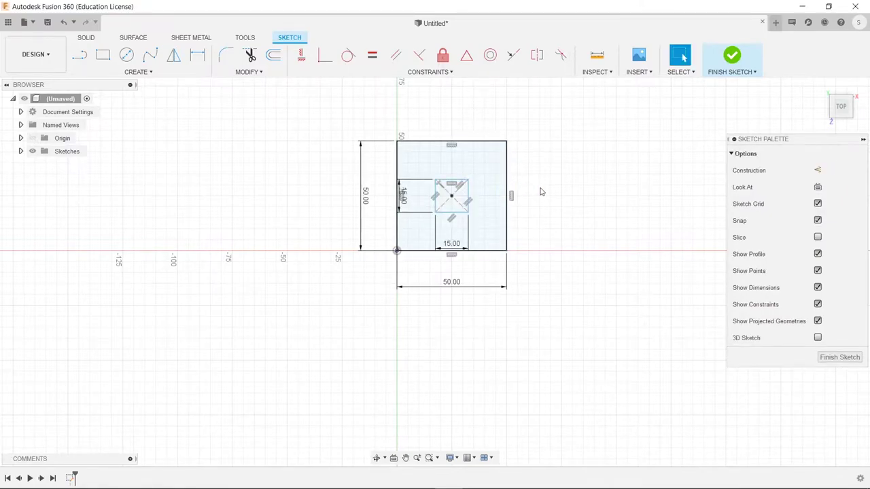
# Press Pull the outer square profile 20 mm into a solid block
pyautogui.press('q')
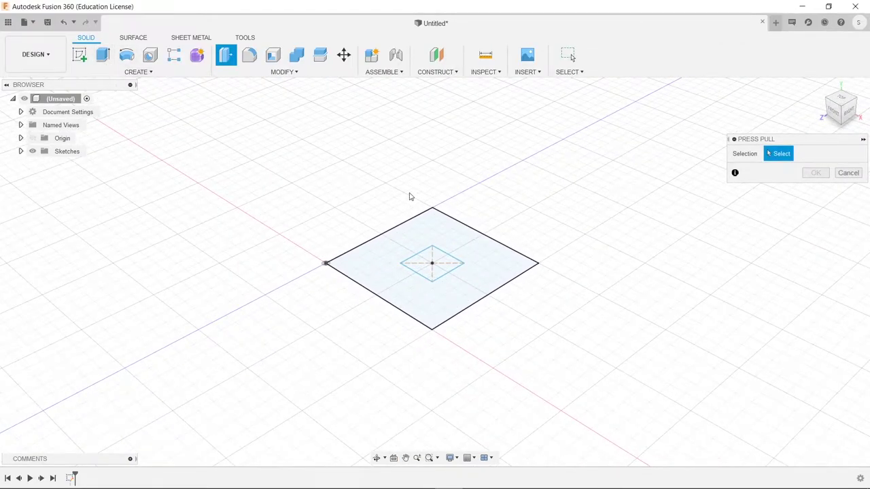
pyautogui.click(479, 282)
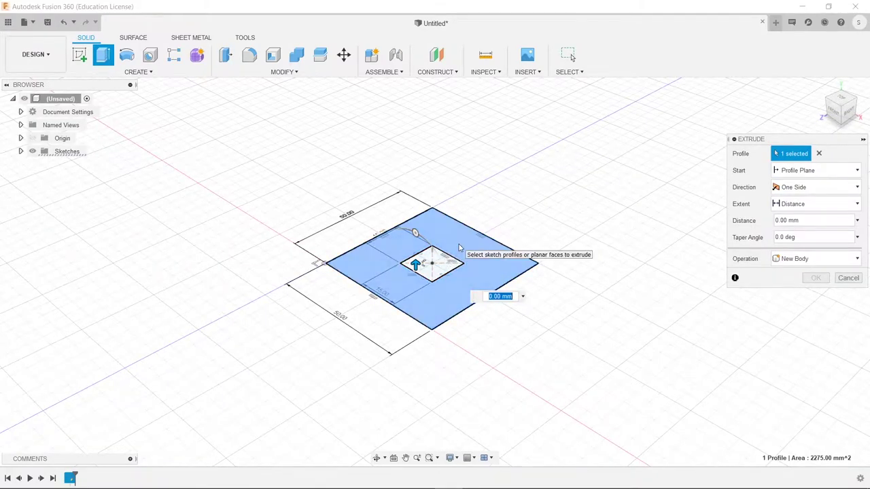
pyautogui.write('20')
pyautogui.press('Return')
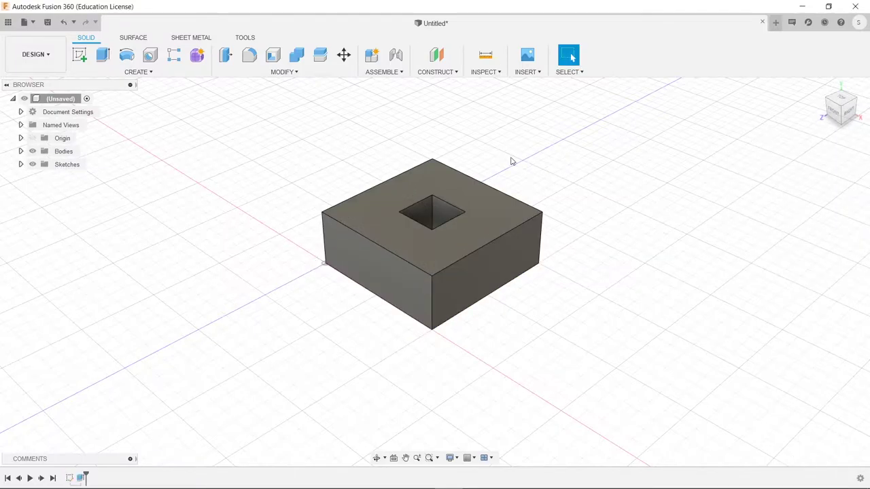
# Offset the block's top face with Press Pull and confirm it
pyautogui.press('q')
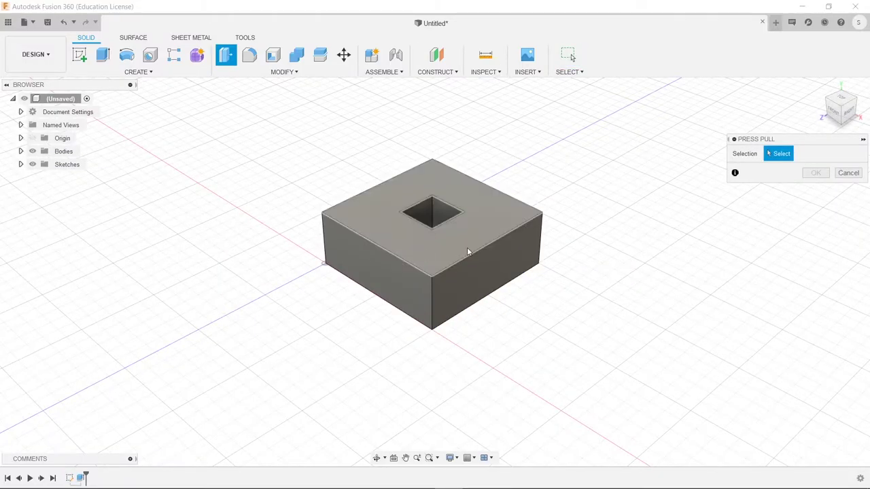
pyautogui.keyDown('shift'); pyautogui.moveTo(476, 258); pyautogui.dragTo(439, 241, button='middle'); pyautogui.keyUp('shift')
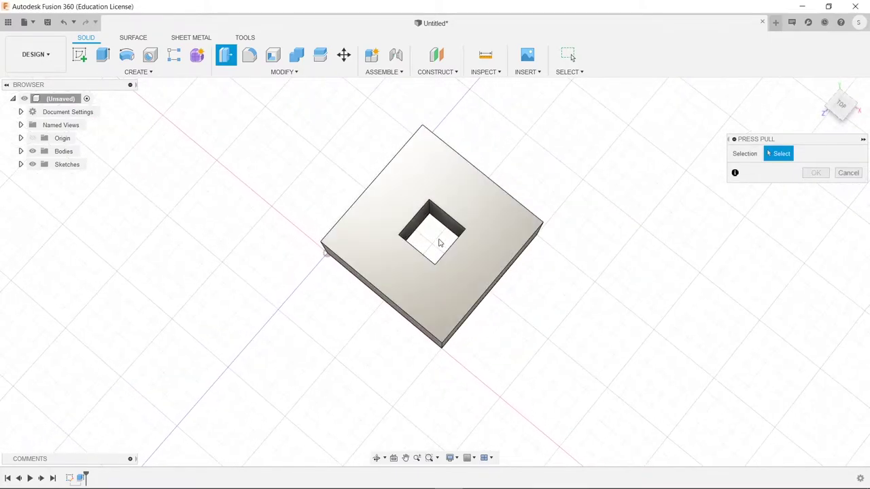
pyautogui.click(504, 237)
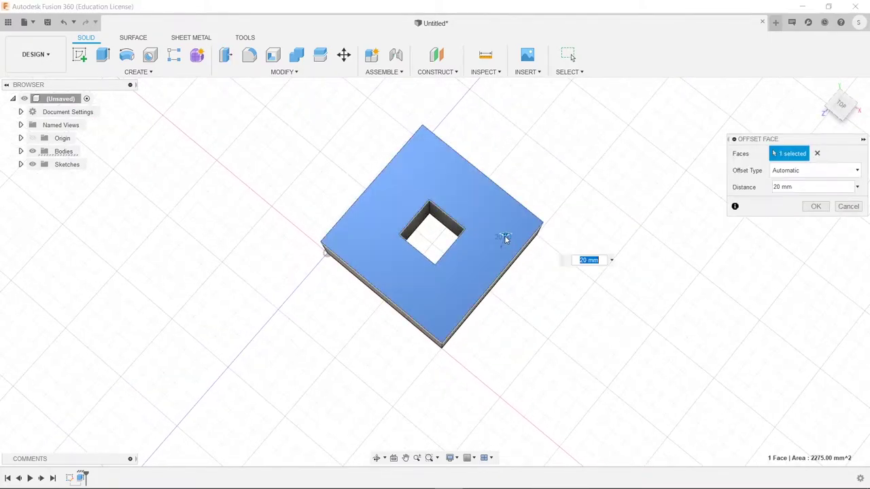
pyautogui.keyDown('shift'); pyautogui.moveTo(483, 240); pyautogui.dragTo(505, 206, button='middle'); pyautogui.keyUp('shift')
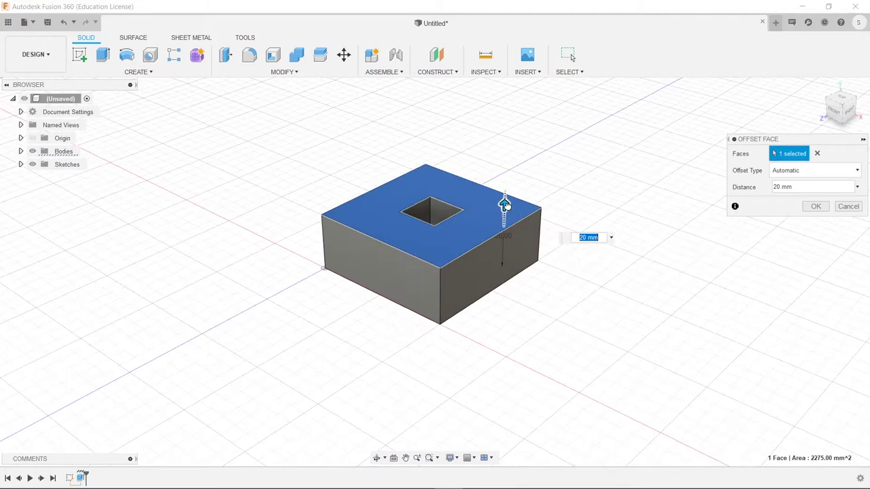
pyautogui.moveTo(502, 202); pyautogui.dragTo(503, 176)
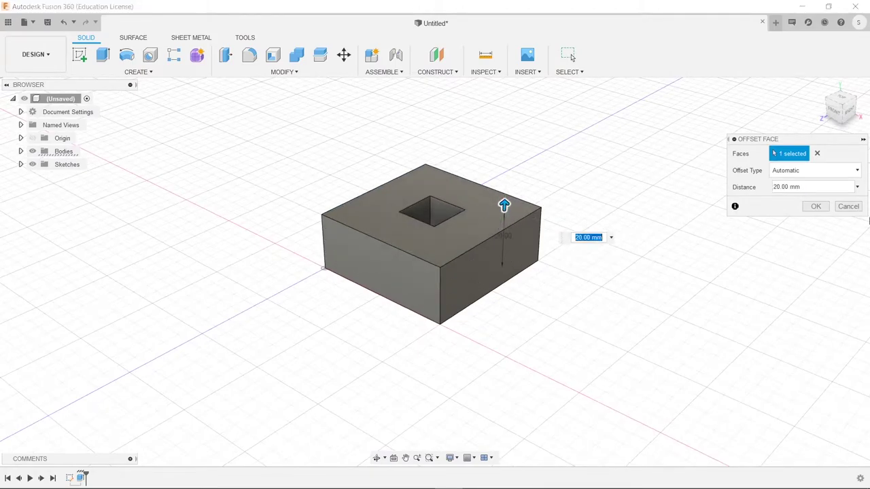
pyautogui.press('Return')
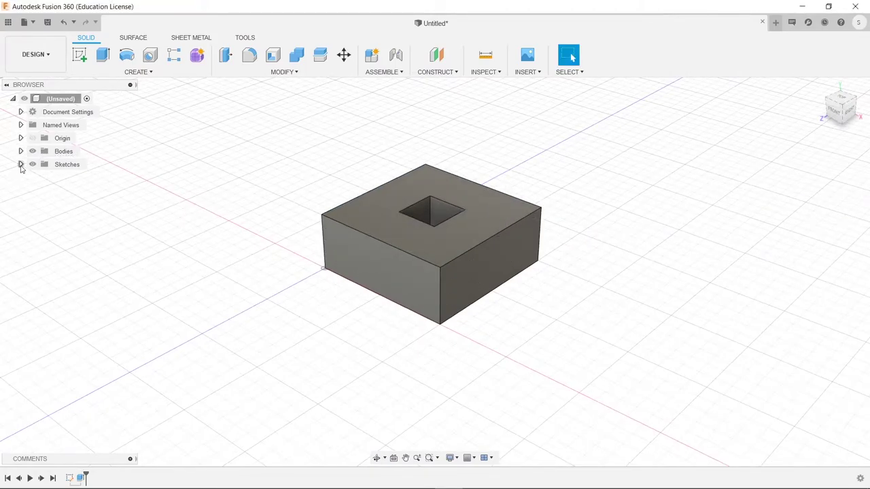
pyautogui.click(21, 165)
pyautogui.click(40, 180)
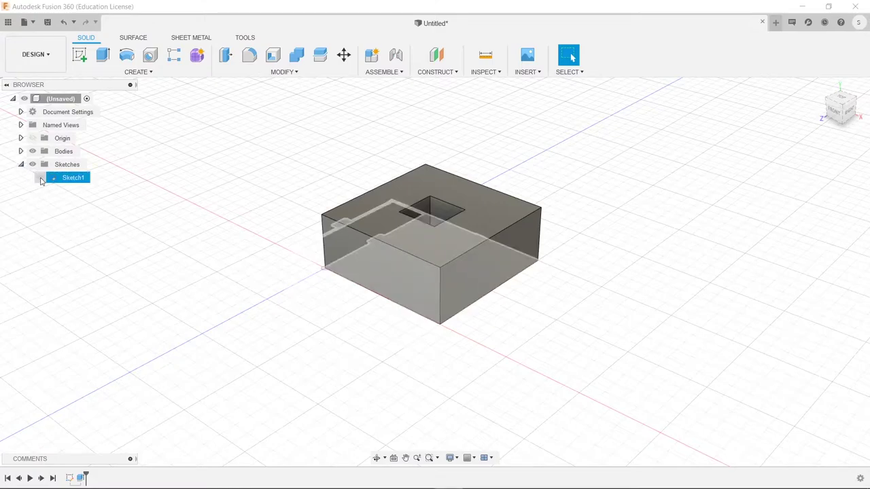
pyautogui.click(40, 178)
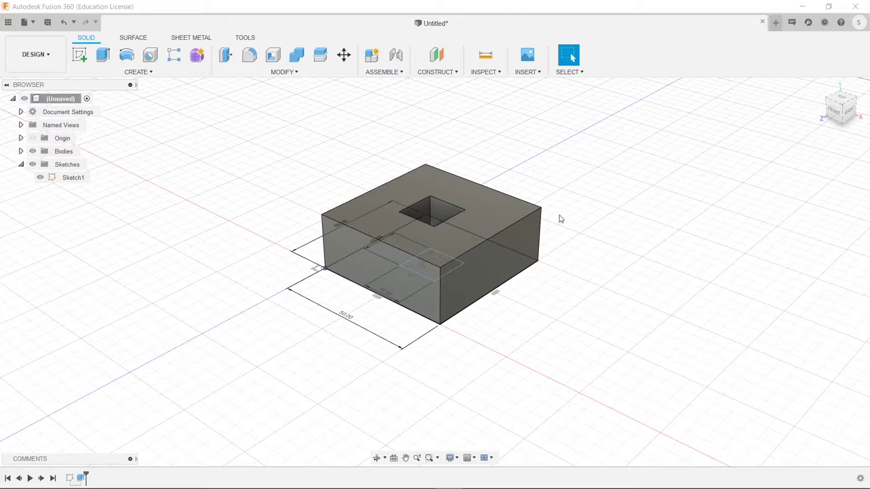
pyautogui.click(102, 55)
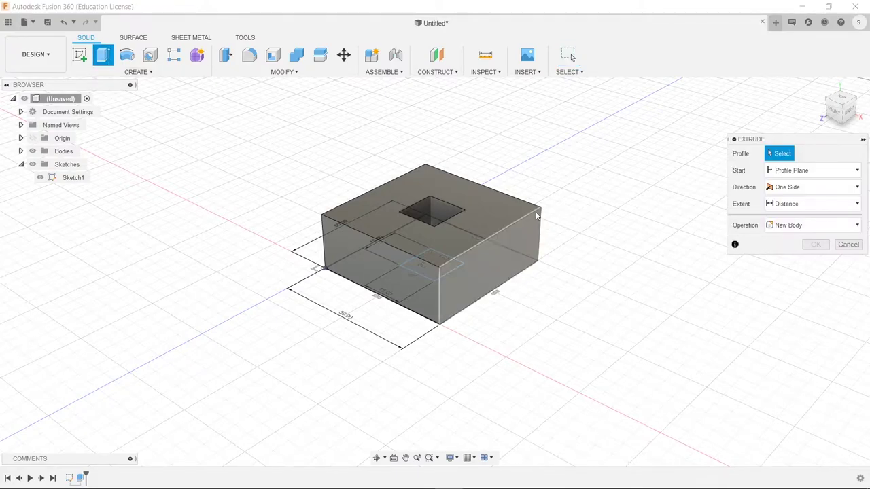
pyautogui.keyDown('shift'); pyautogui.moveTo(536, 216); pyautogui.dragTo(557, 268, button='middle'); pyautogui.keyUp('shift')
pyautogui.click(423, 229)
pyautogui.keyDown('shift'); pyautogui.moveTo(509, 285); pyautogui.dragTo(517, 237, button='middle'); pyautogui.keyUp('shift')
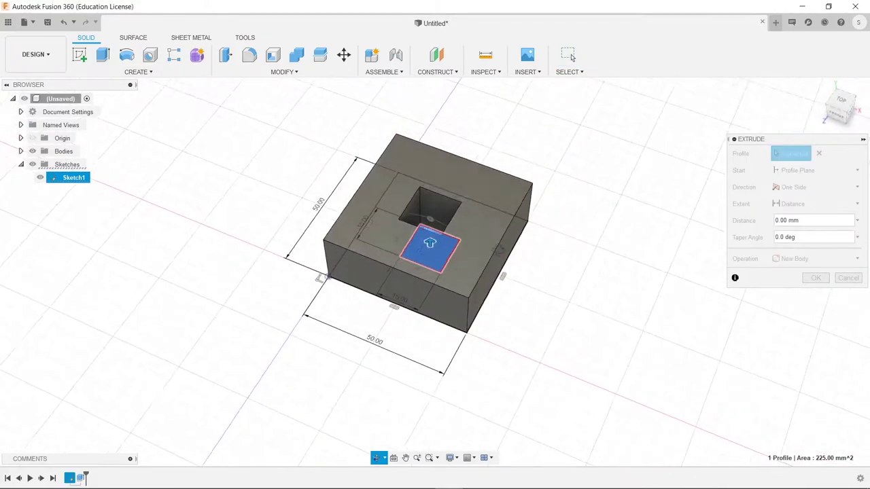
pyautogui.keyDown('shift'); pyautogui.moveTo(429, 243); pyautogui.dragTo(423, 253, button='middle'); pyautogui.keyUp('shift')
pyautogui.moveTo(424, 253); pyautogui.dragTo(445, 117)
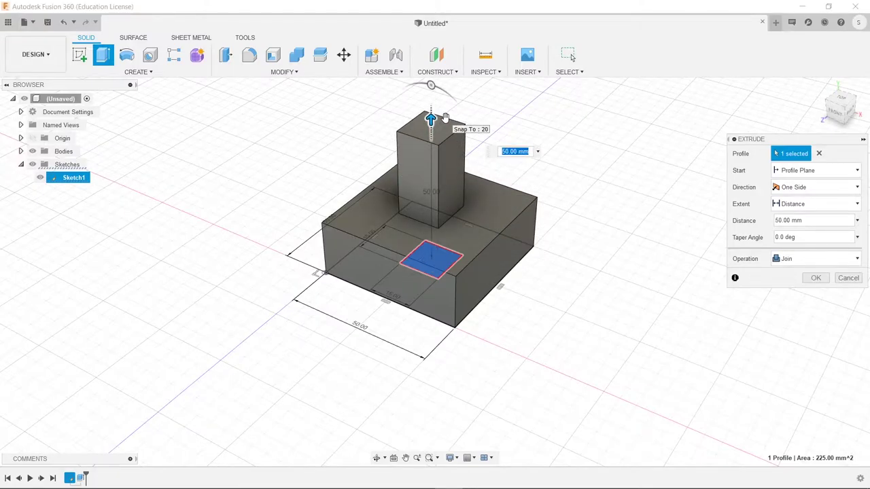
pyautogui.press('Return')
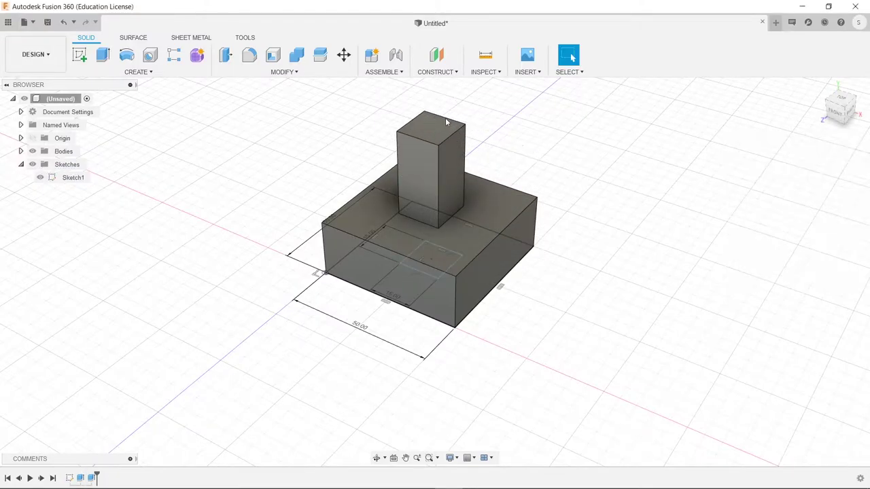
pyautogui.click(40, 177)
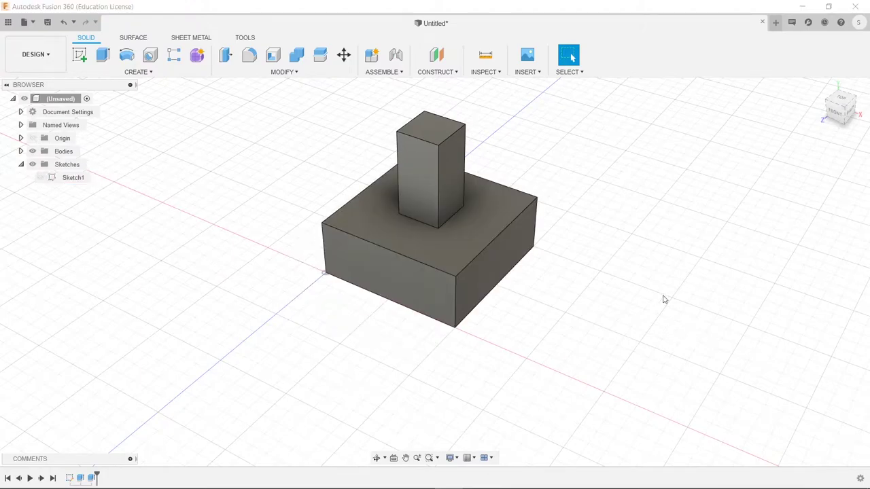
pyautogui.keyDown('shift'); pyautogui.moveTo(627, 276); pyautogui.dragTo(643, 252, button='middle'); pyautogui.keyUp('shift')
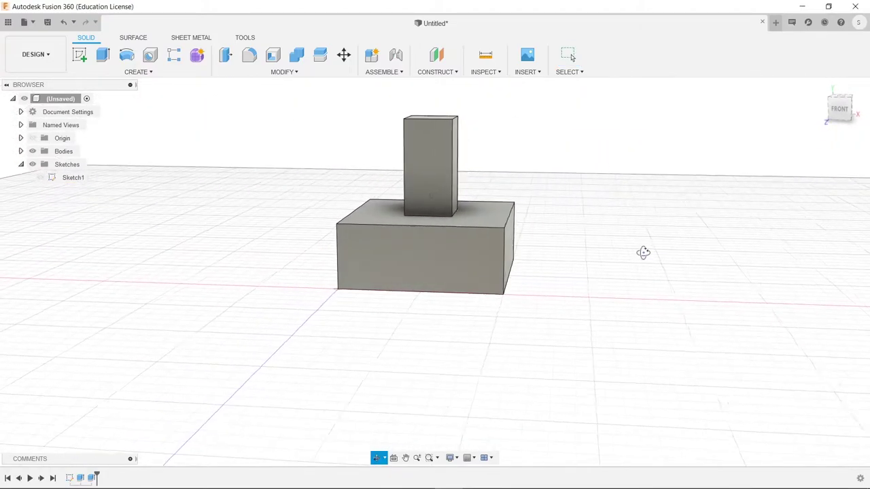
pyautogui.keyDown('shift'); pyautogui.moveTo(595, 208); pyautogui.dragTo(570, 241, button='middle'); pyautogui.keyUp('shift')
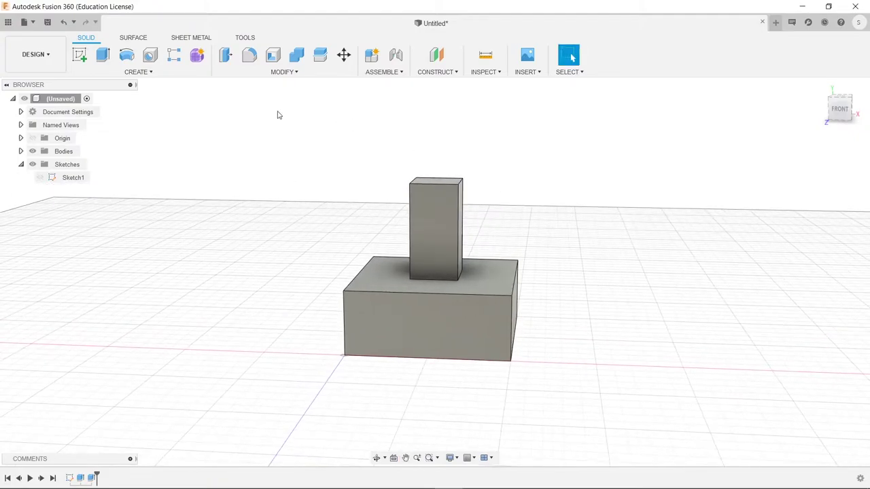
# Start a Fillet from the Modify menu and bring the post's top faces into view
pyautogui.click(261, 72)
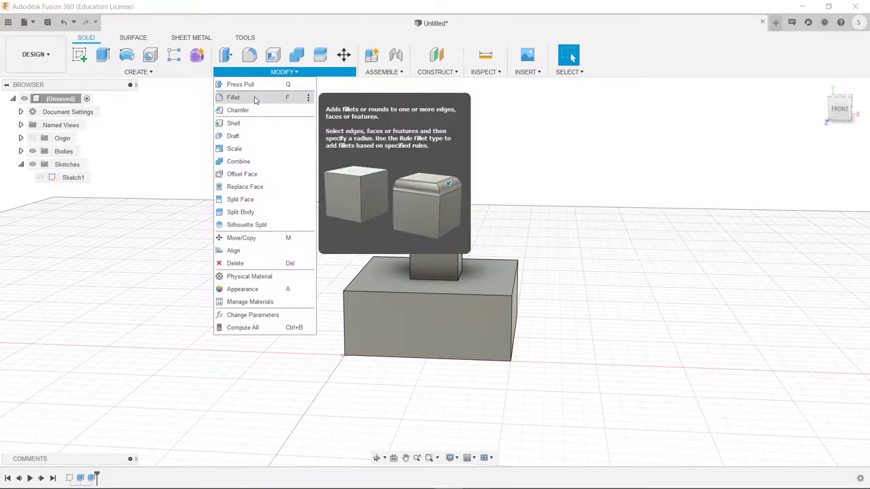
pyautogui.click(254, 100)
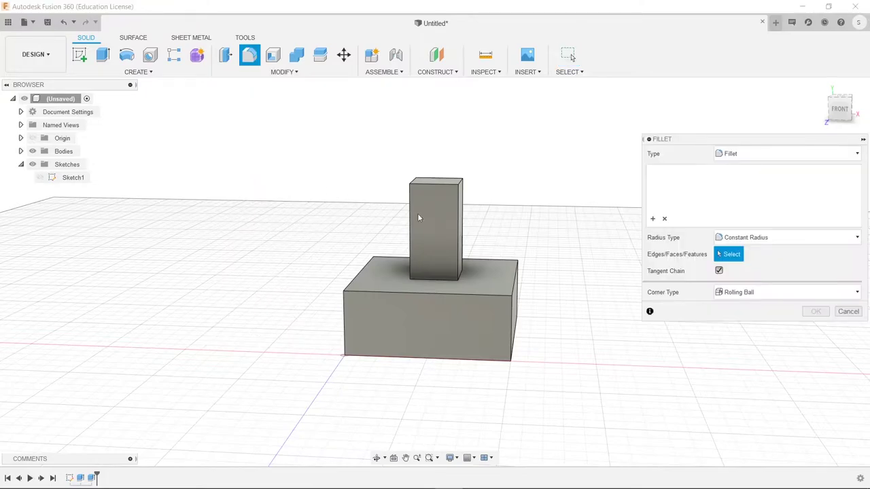
pyautogui.keyDown('shift'); pyautogui.moveTo(420, 217); pyautogui.dragTo(489, 218, button='middle'); pyautogui.keyUp('shift')
pyautogui.scroll(4, 469, 204)
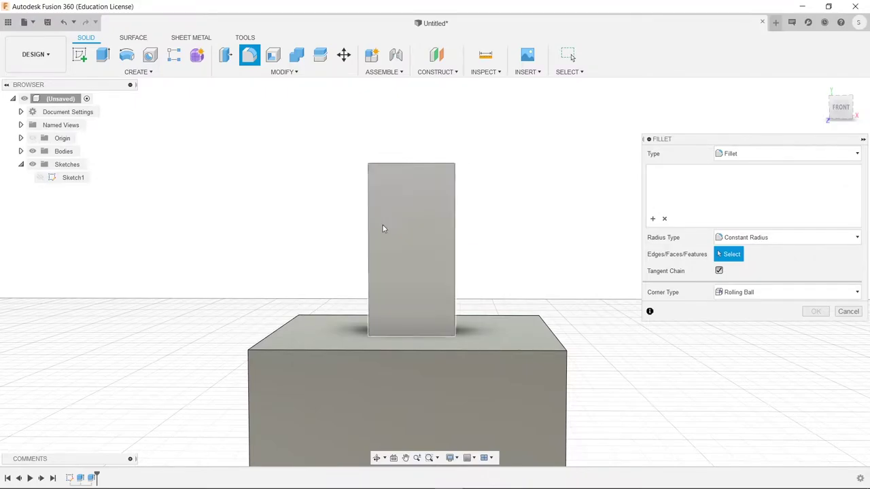
pyautogui.moveTo(383, 226)
pyautogui.keyDown('shift'); pyautogui.mouseDown(button='middle')
pyautogui.moveTo(378, 251)
pyautogui.moveTo(383, 229)
pyautogui.mouseUp(button='middle'); pyautogui.keyUp('shift')
pyautogui.moveTo(490, 212)
pyautogui.keyDown('shift'); pyautogui.mouseDown(button='middle')
pyautogui.moveTo(489, 240)
pyautogui.moveTo(489, 216)
pyautogui.mouseUp(button='middle'); pyautogui.keyUp('shift')
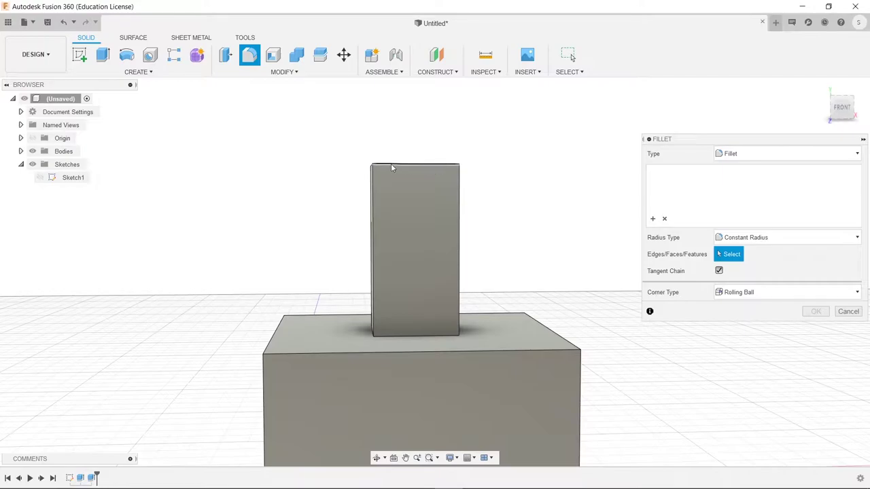
pyautogui.keyDown('shift'); pyautogui.moveTo(514, 165); pyautogui.dragTo(506, 139, button='middle'); pyautogui.keyUp('shift')
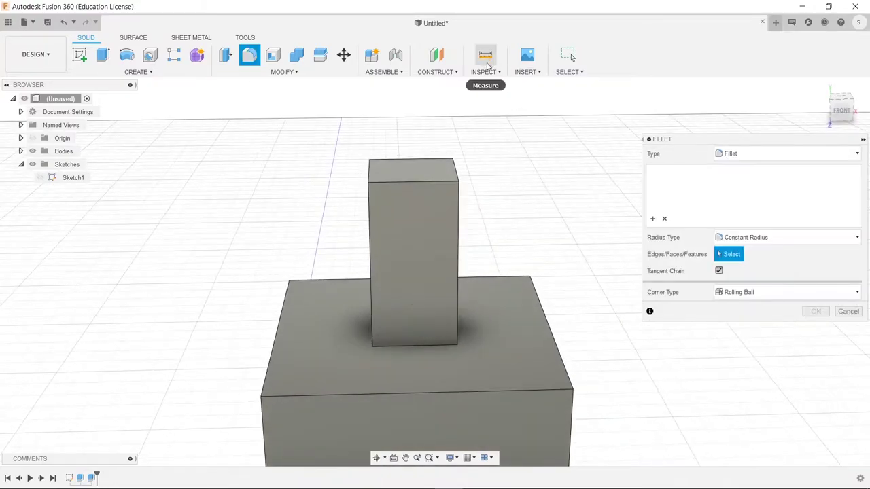
# Measure the post's top edge at 15.00 mm, then close the Measure panel
pyautogui.click(486, 60)
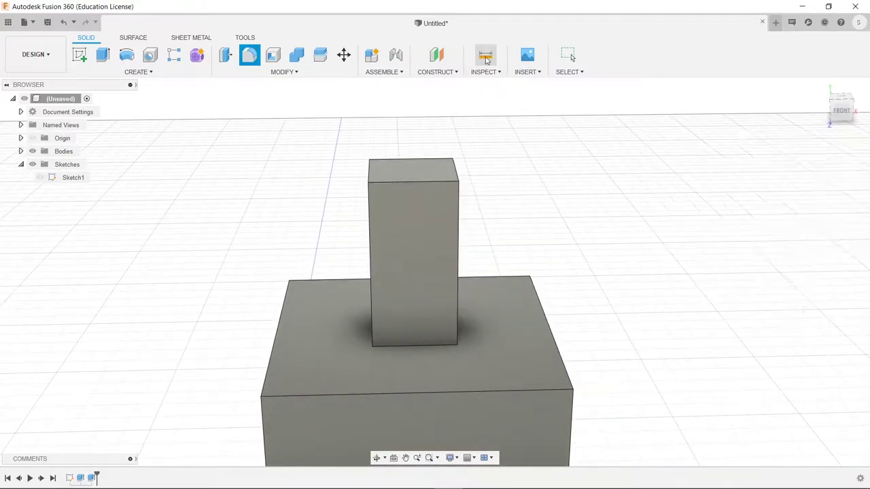
pyautogui.click(426, 182)
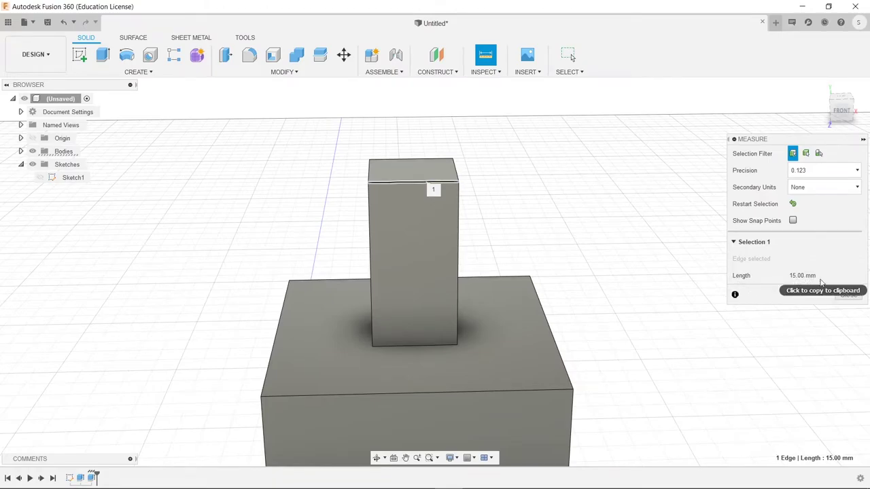
pyautogui.click(847, 295)
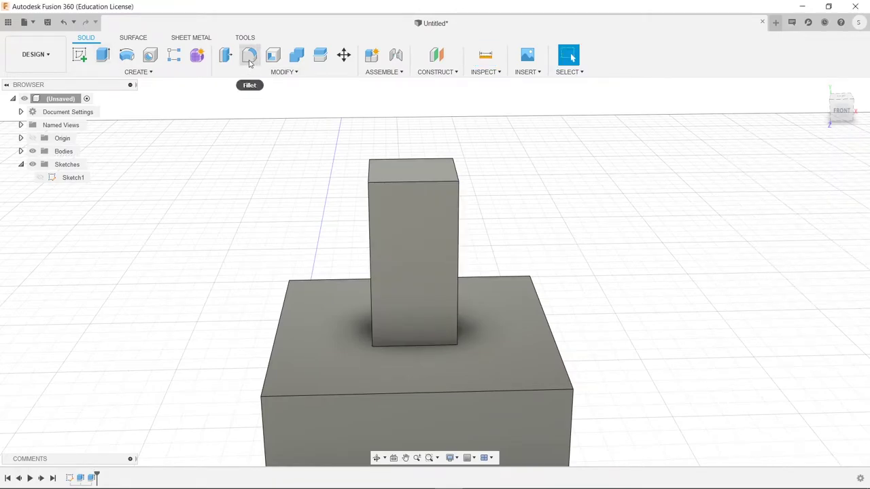
pyautogui.keyDown('shift'); pyautogui.moveTo(481, 170); pyautogui.dragTo(483, 180, button='middle'); pyautogui.keyUp('shift')
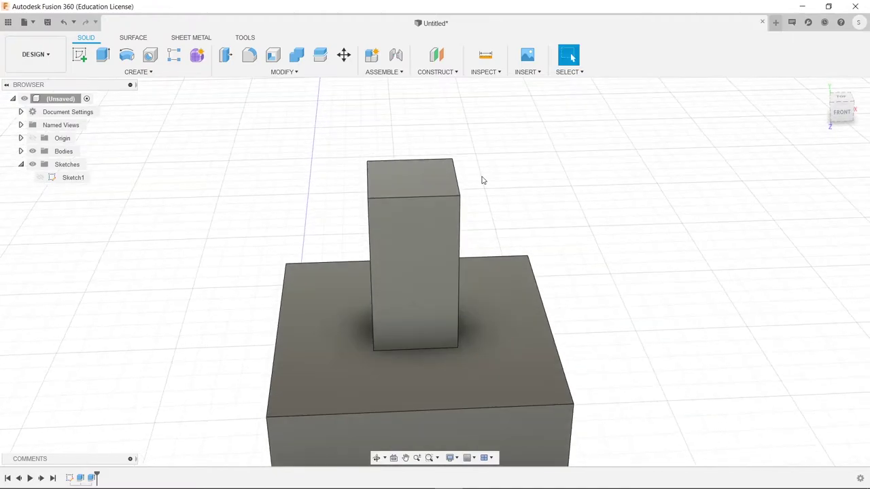
# Preview a 7.5 mm fillet on the post's two opposite top edges
pyautogui.click(248, 60)
pyautogui.click(369, 182)
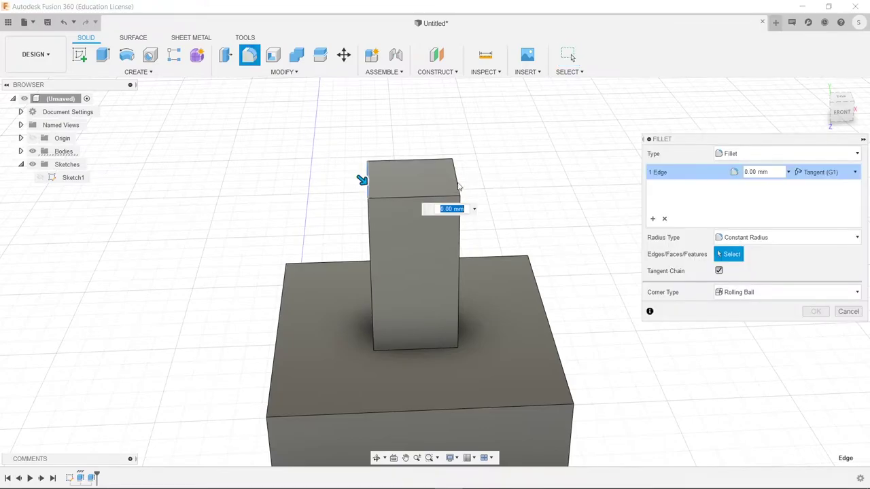
pyautogui.click(454, 182)
pyautogui.moveTo(461, 179); pyautogui.dragTo(454, 185)
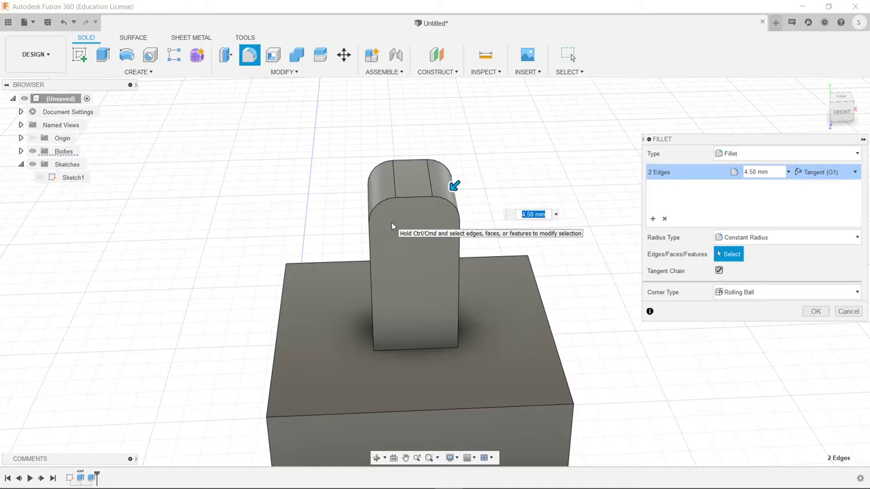
pyautogui.write('7.5')
pyautogui.press('Return')
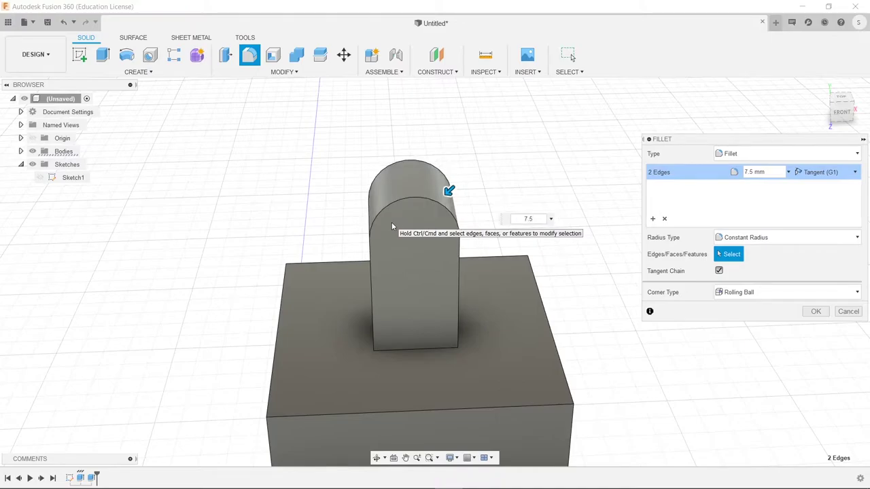
# Cancel the 7.5 mm fillet, preview a 15.00 mm fillet on one post edge, then cancel
pyautogui.click(848, 312)
pyautogui.click(250, 55)
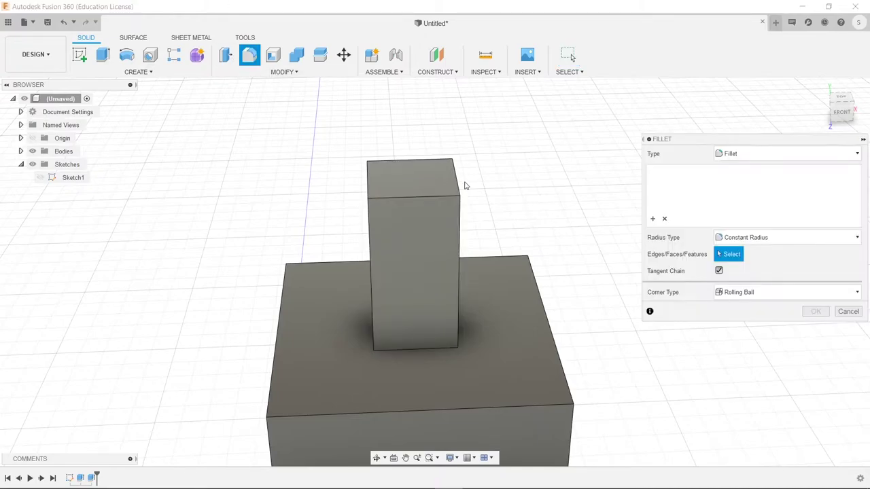
pyautogui.click(457, 182)
pyautogui.moveTo(453, 184); pyautogui.dragTo(435, 203)
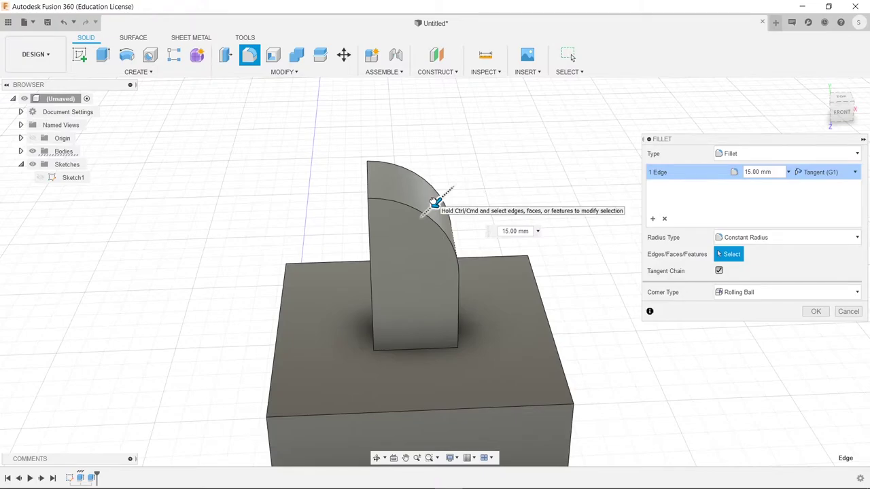
pyautogui.moveTo(433, 203); pyautogui.dragTo(435, 202)
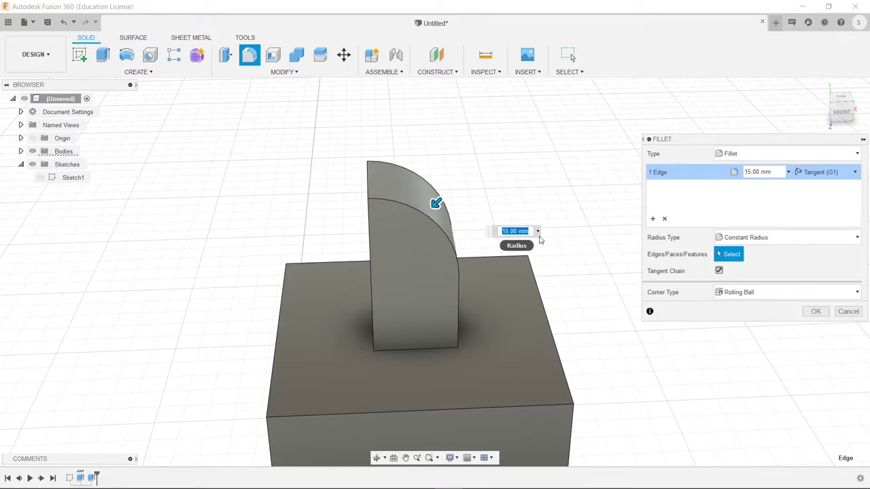
pyautogui.click(847, 311)
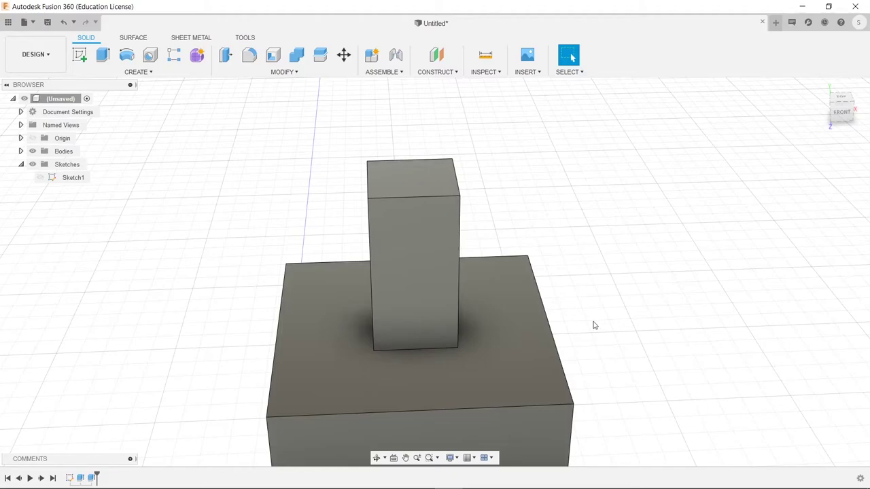
pyautogui.keyDown('shift'); pyautogui.moveTo(595, 328); pyautogui.dragTo(578, 324, button='middle'); pyautogui.keyUp('shift')
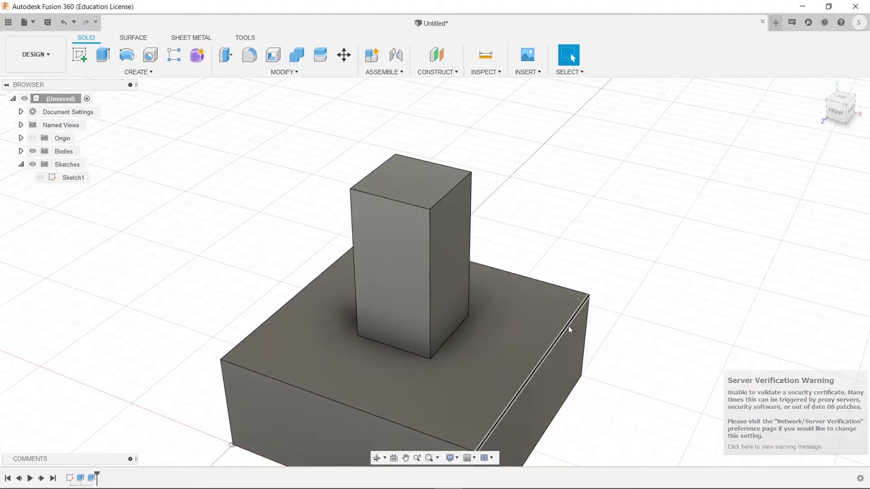
pyautogui.moveTo(568, 329); pyautogui.dragTo(573, 278, button='middle')
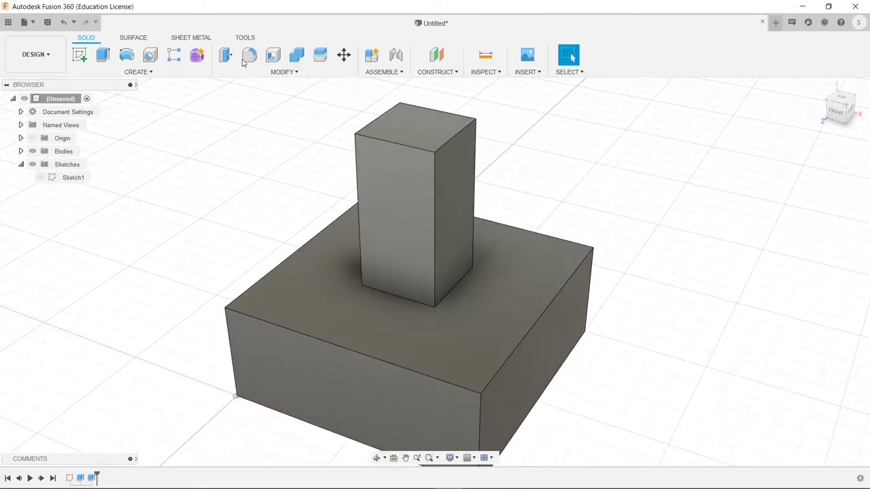
pyautogui.click(246, 58)
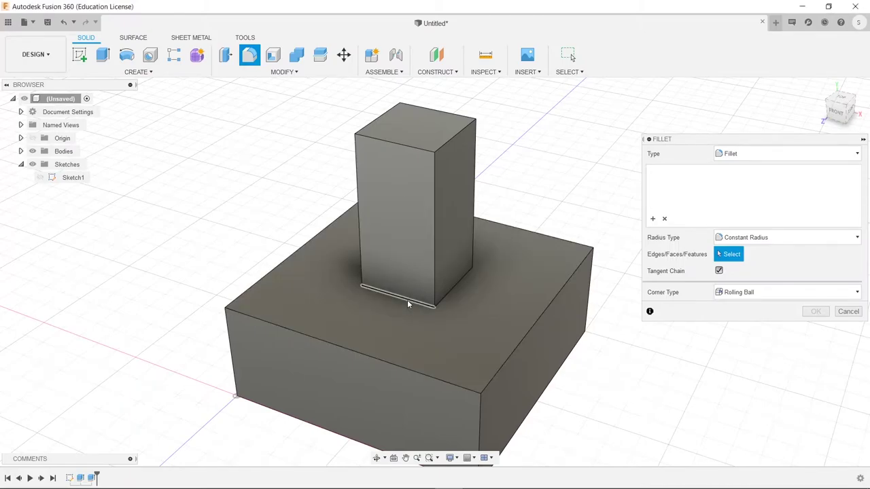
pyautogui.click(408, 304)
pyautogui.click(461, 286)
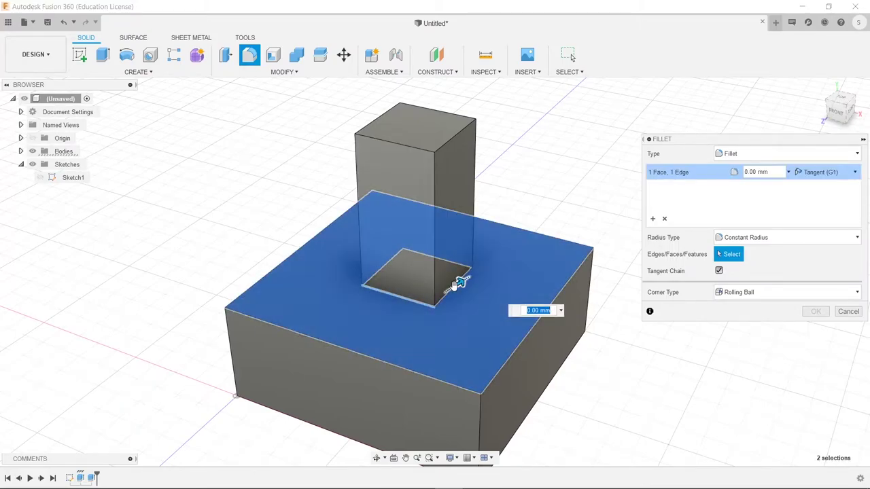
pyautogui.click(454, 297)
pyautogui.click(446, 290)
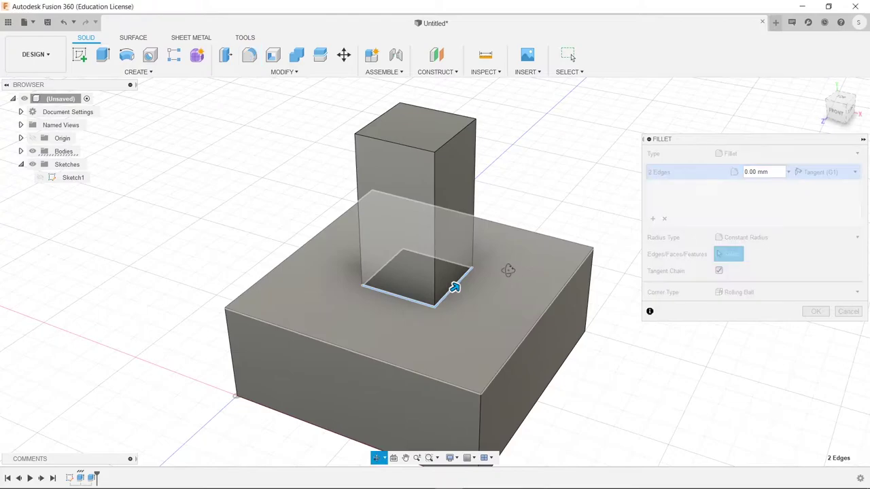
pyautogui.keyDown('shift'); pyautogui.moveTo(508, 270); pyautogui.dragTo(435, 279, button='middle'); pyautogui.keyUp('shift')
pyautogui.click(454, 257)
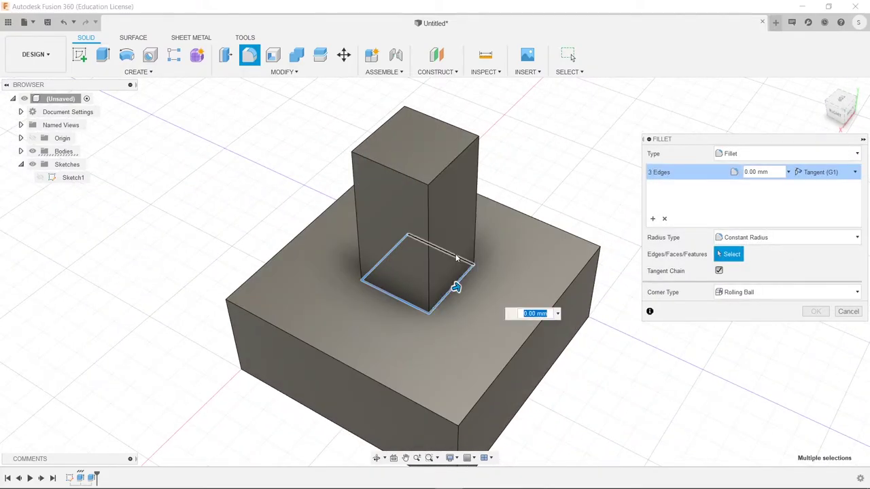
pyautogui.click(457, 257)
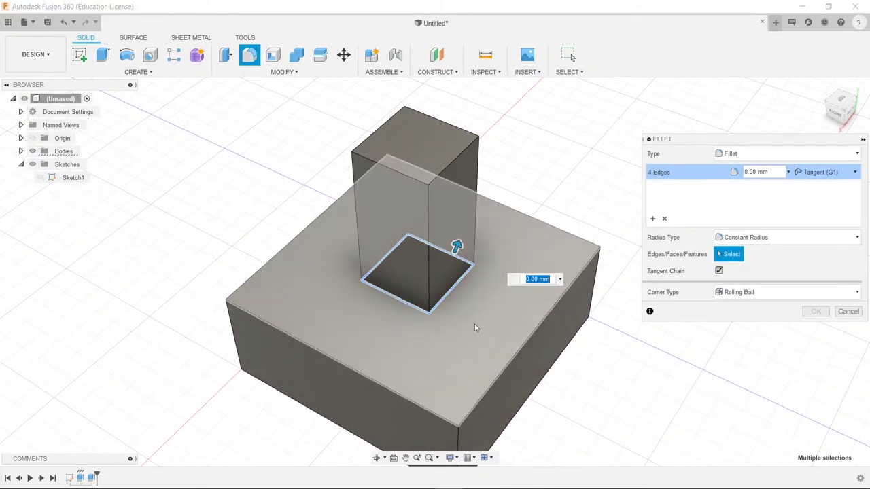
pyautogui.keyDown('shift'); pyautogui.moveTo(557, 271); pyautogui.dragTo(598, 224, button='middle'); pyautogui.keyUp('shift')
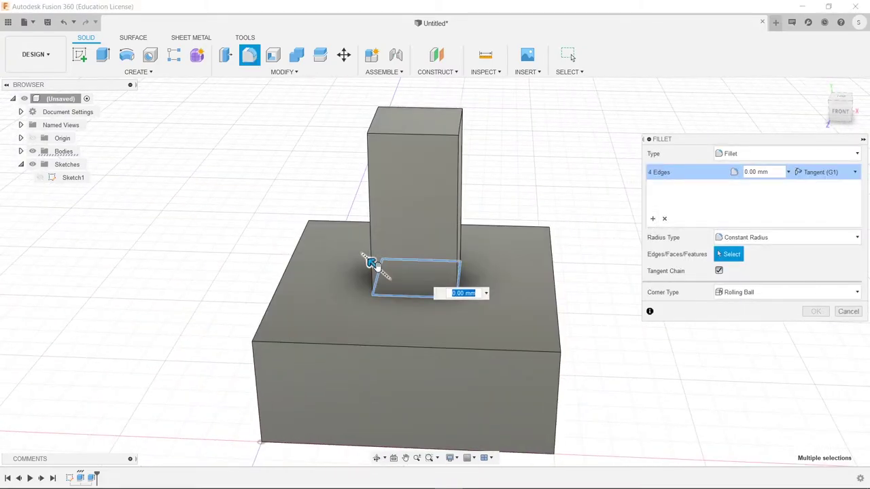
pyautogui.moveTo(370, 262)
pyautogui.mouseDown()
pyautogui.moveTo(301, 196)
pyautogui.moveTo(366, 258)
pyautogui.mouseUp()
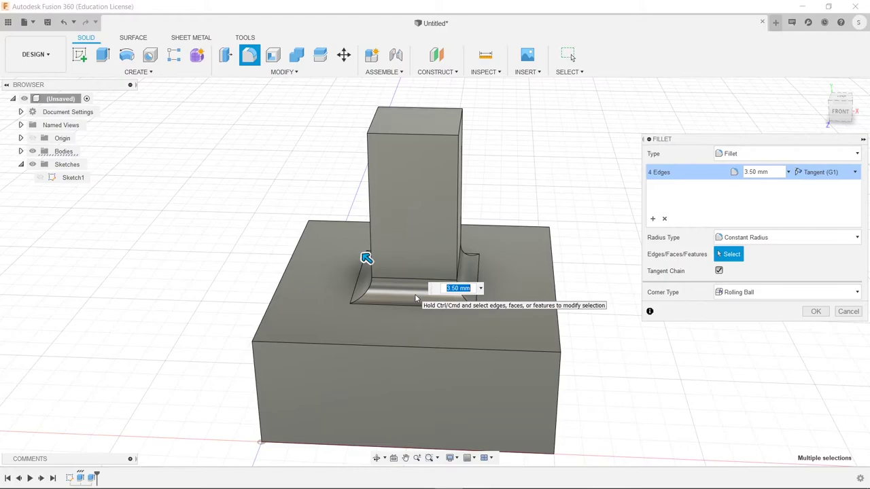
pyautogui.moveTo(364, 257)
pyautogui.mouseDown()
pyautogui.moveTo(354, 243)
pyautogui.moveTo(365, 256)
pyautogui.mouseUp()
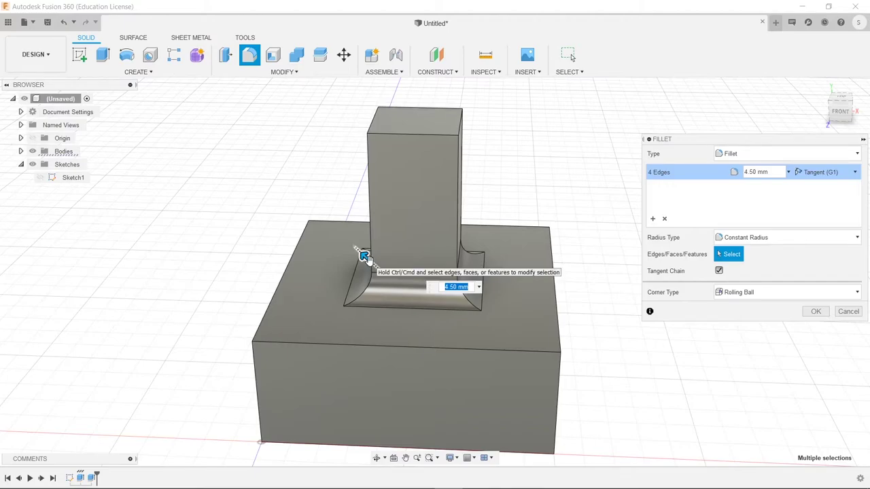
pyautogui.click(857, 314)
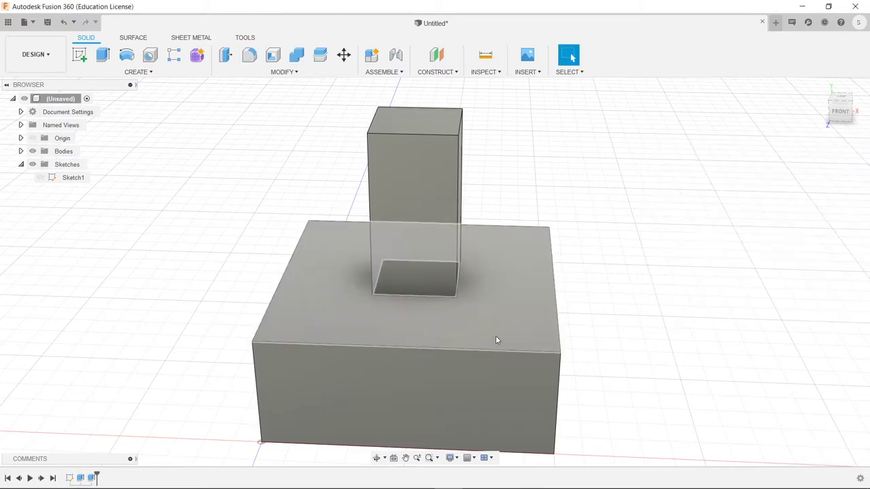
pyautogui.click(248, 56)
pyautogui.click(290, 253)
pyautogui.click(343, 223)
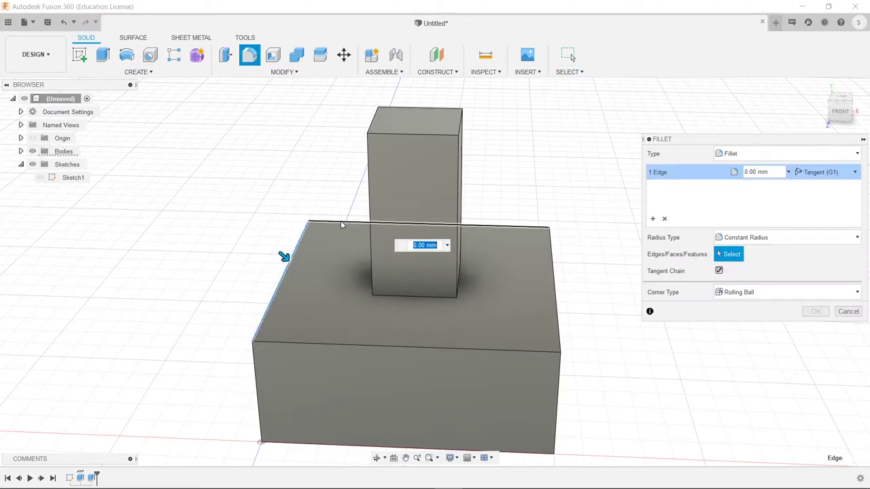
pyautogui.click(557, 292)
pyautogui.click(499, 351)
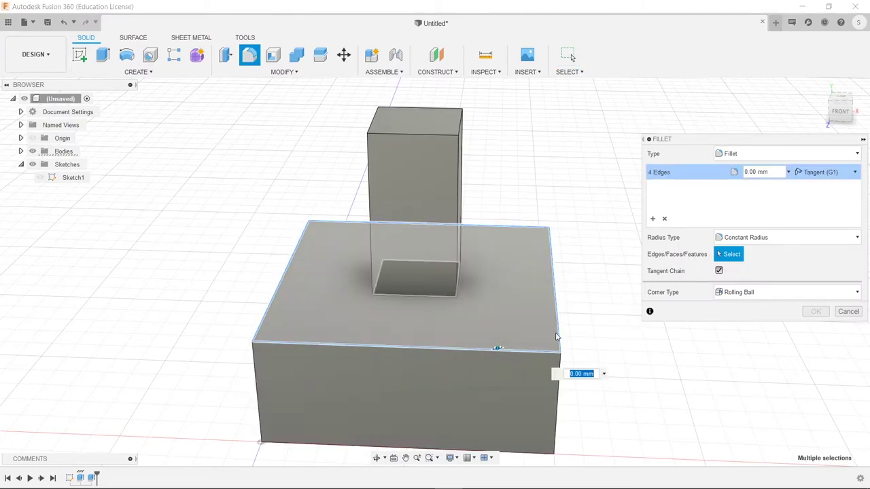
pyautogui.write('0.5')
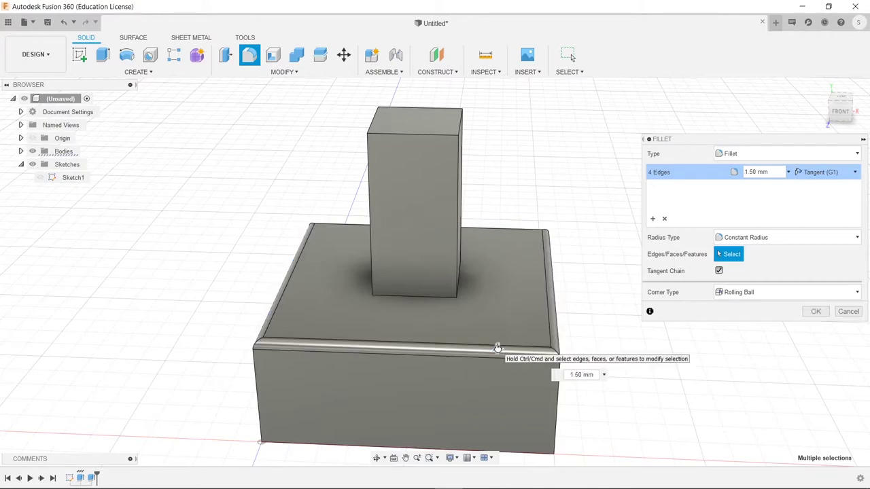
pyautogui.press('BackSpace')
pyautogui.press('BackSpace')
pyautogui.press('BackSpace')
pyautogui.write('3')
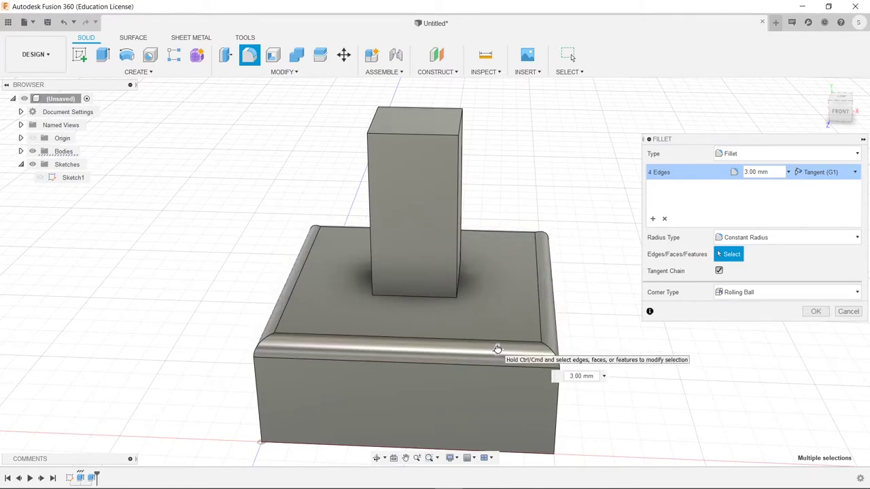
pyautogui.press('BackSpace')
pyautogui.write('0.5')
pyautogui.press('Return')
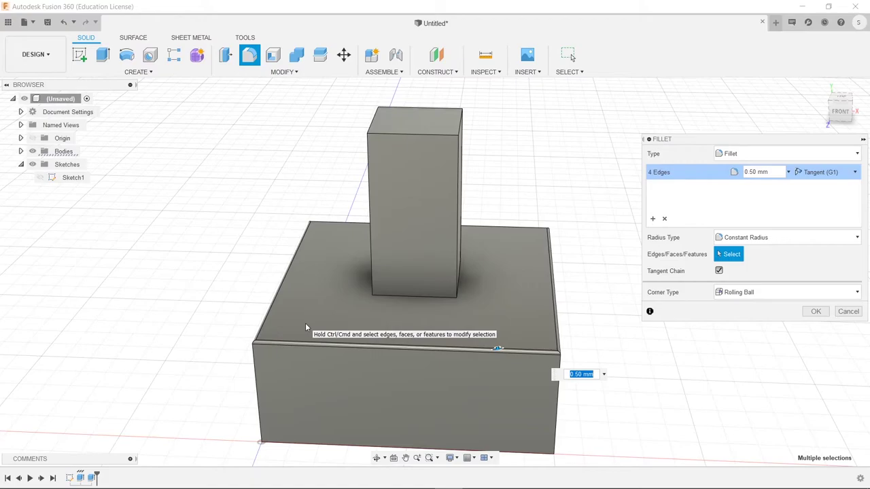
pyautogui.click(848, 311)
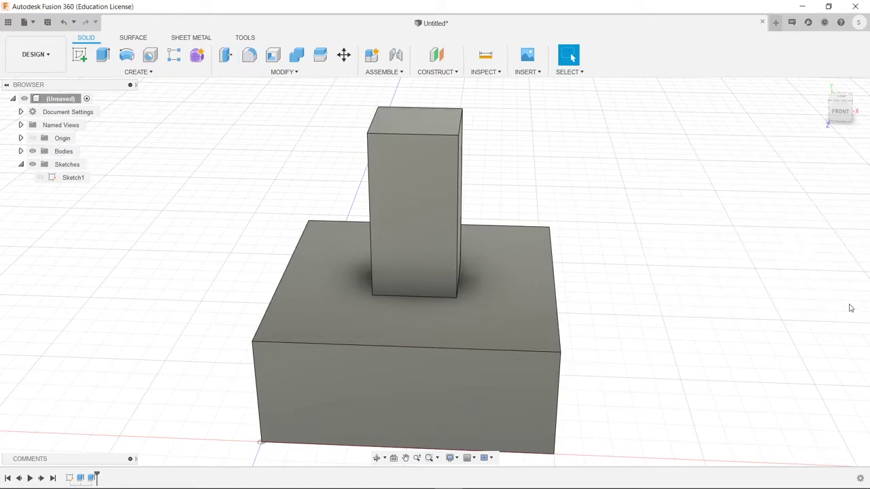
pyautogui.click(258, 75)
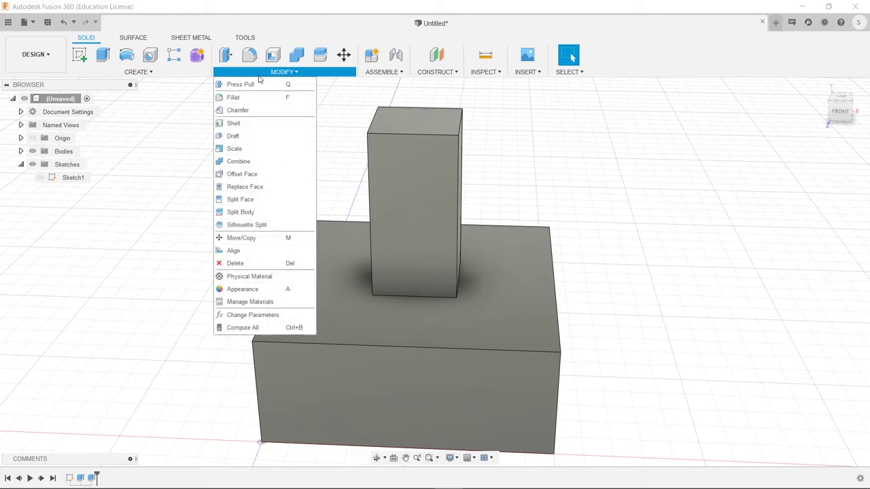
pyautogui.click(255, 111)
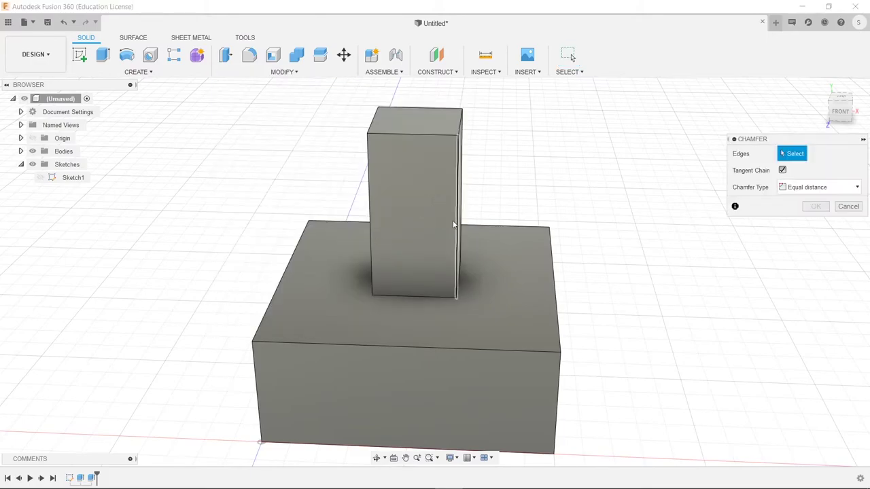
pyautogui.click(442, 297)
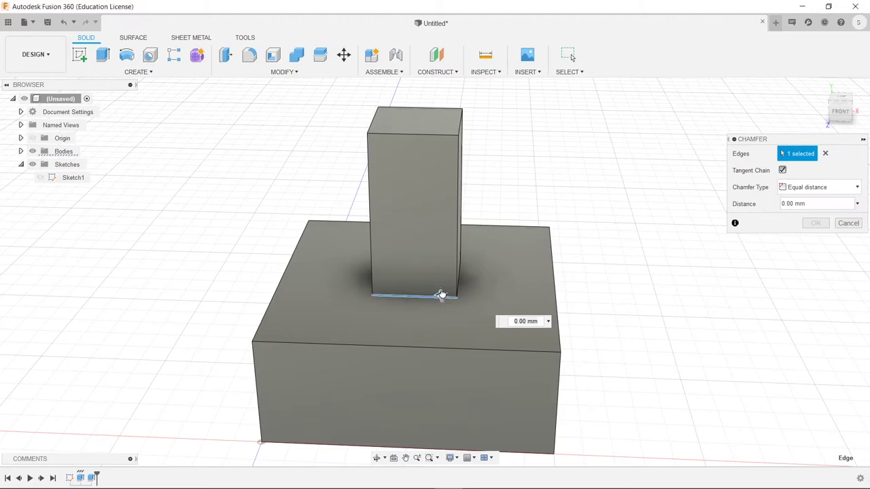
pyautogui.moveTo(442, 297); pyautogui.dragTo(439, 282)
pyautogui.keyDown('shift'); pyautogui.moveTo(439, 281); pyautogui.dragTo(371, 259, button='middle'); pyautogui.keyUp('shift')
pyautogui.moveTo(371, 258); pyautogui.dragTo(398, 286)
pyautogui.click(850, 224)
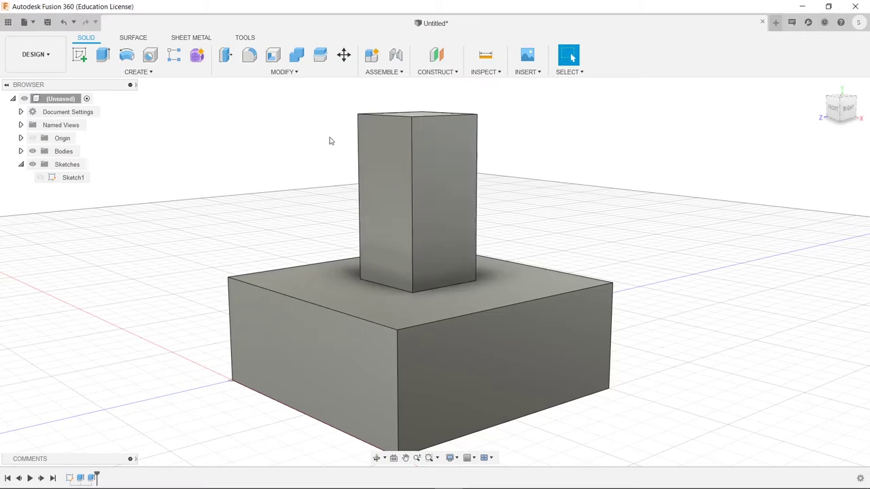
pyautogui.click(252, 73)
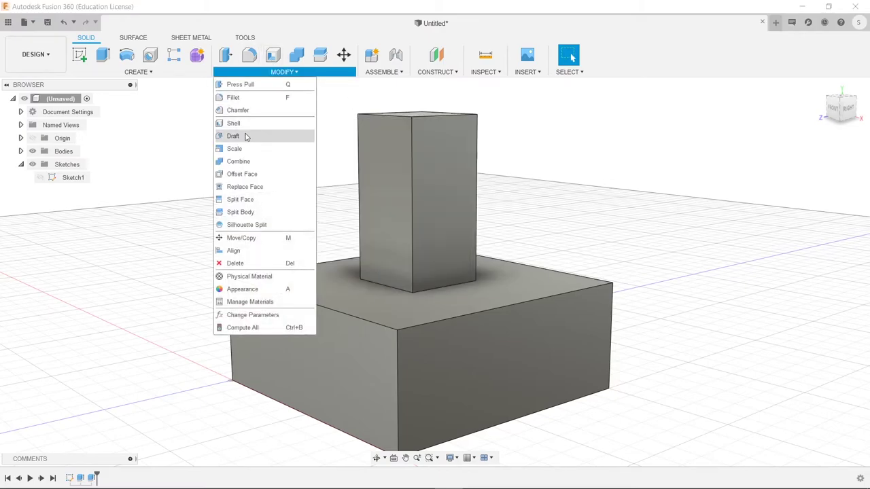
pyautogui.click(246, 110)
pyautogui.click(498, 310)
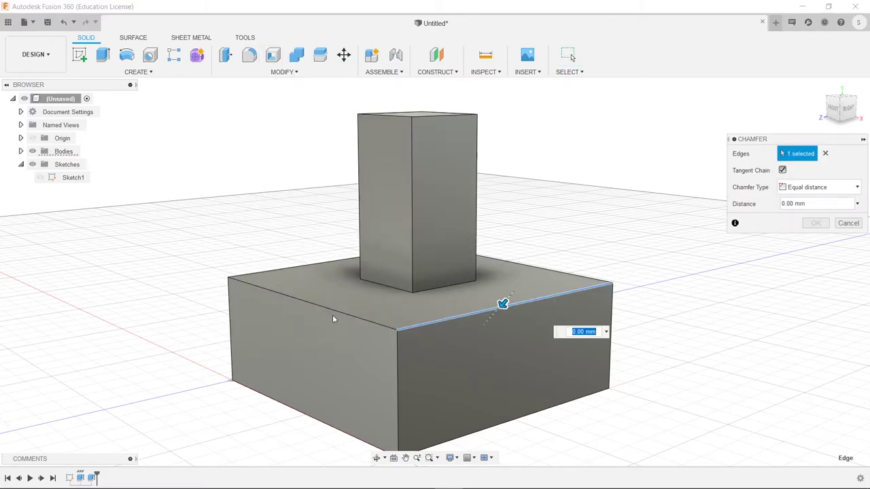
pyautogui.click(337, 307)
pyautogui.moveTo(338, 307)
pyautogui.mouseDown()
pyautogui.moveTo(346, 319)
pyautogui.moveTo(328, 298)
pyautogui.moveTo(347, 316)
pyautogui.moveTo(337, 306)
pyautogui.mouseUp()
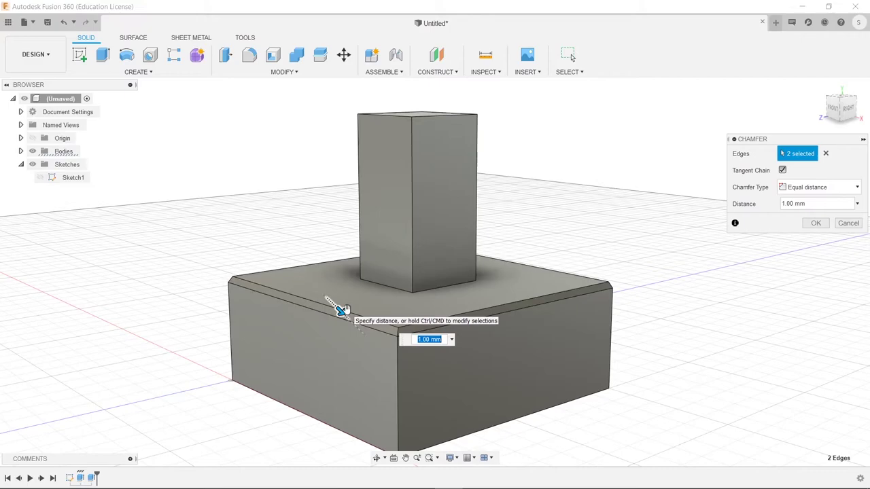
pyautogui.keyDown('shift'); pyautogui.moveTo(447, 305); pyautogui.dragTo(416, 301, button='middle'); pyautogui.keyUp('shift')
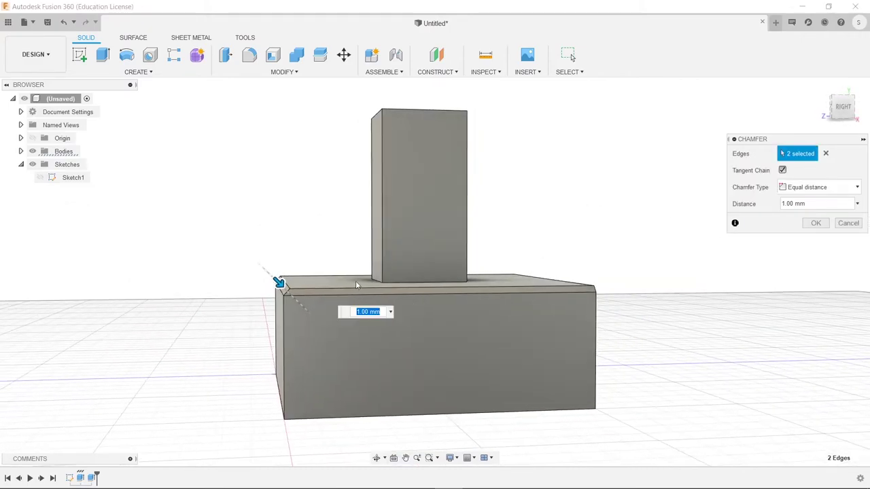
pyautogui.keyDown('shift'); pyautogui.moveTo(355, 280); pyautogui.dragTo(324, 280, button='middle'); pyautogui.keyUp('shift')
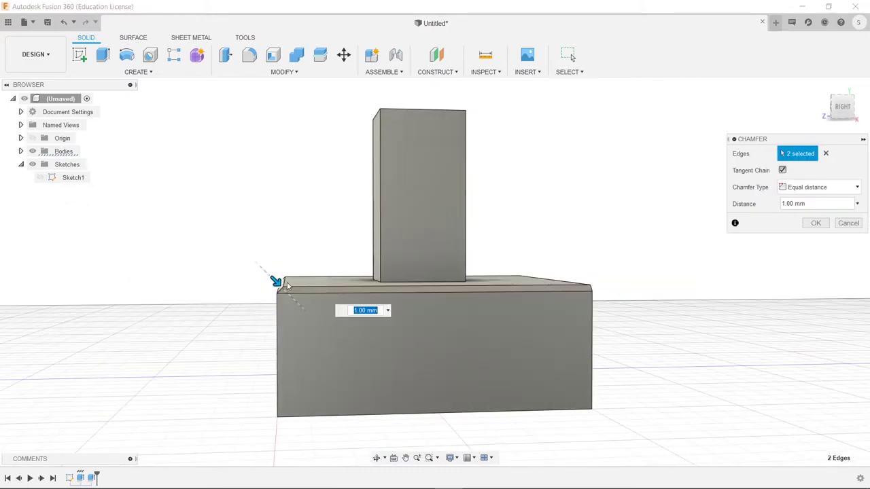
pyautogui.scroll(5, 272, 282)
pyautogui.keyDown('shift'); pyautogui.moveTo(281, 303); pyautogui.dragTo(262, 312, button='middle'); pyautogui.keyUp('shift')
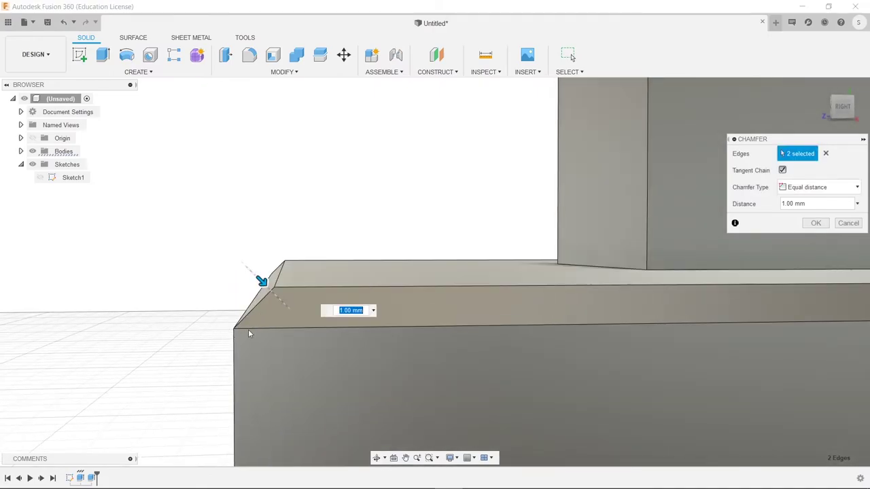
pyautogui.moveTo(264, 280); pyautogui.dragTo(363, 448)
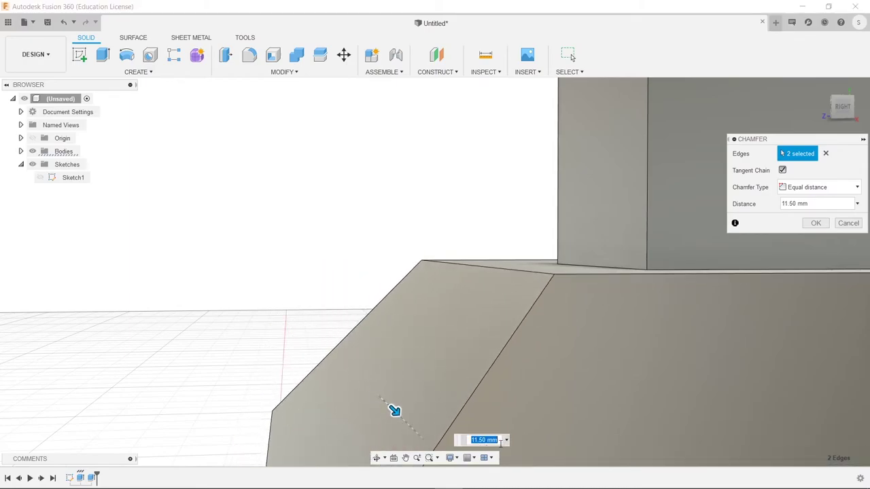
pyautogui.keyDown('shift'); pyautogui.moveTo(364, 448); pyautogui.dragTo(436, 322, button='middle'); pyautogui.keyUp('shift')
pyautogui.moveTo(310, 311); pyautogui.dragTo(272, 239)
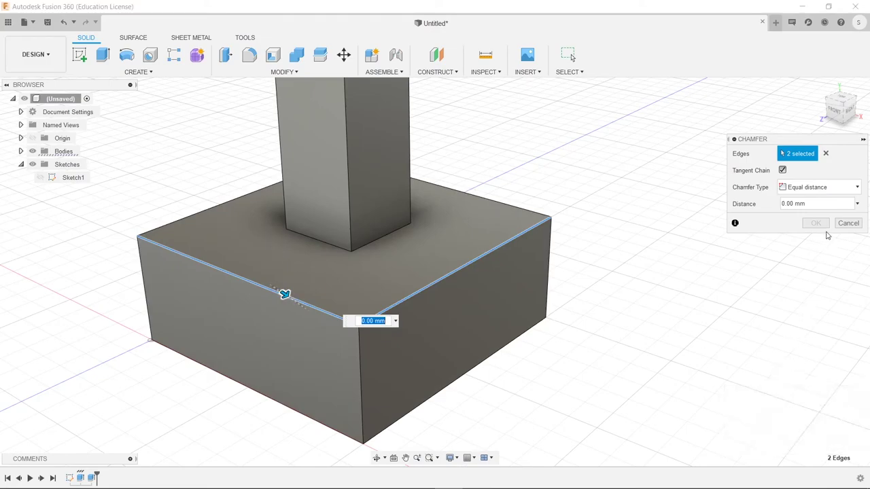
pyautogui.click(847, 224)
# Orbit around the block-and-post model and open the Modify dropdown
pyautogui.scroll(-5, 566, 331)
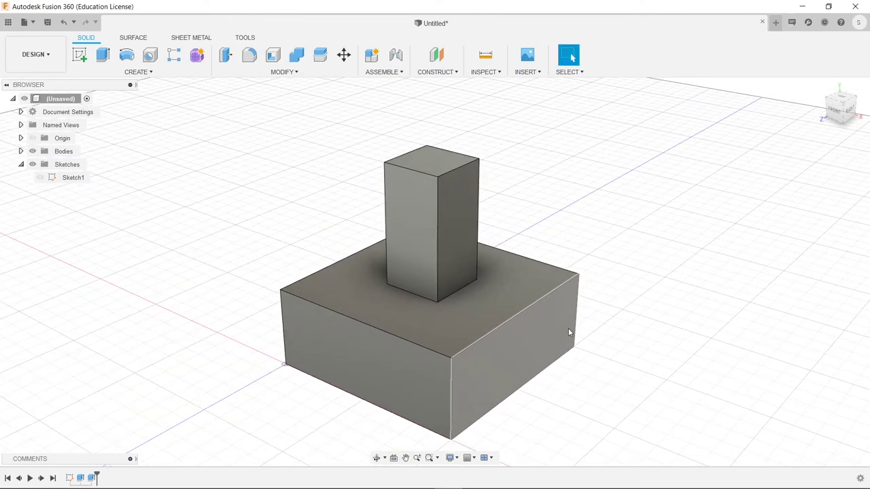
pyautogui.scroll(2, 567, 328)
pyautogui.moveTo(568, 326)
pyautogui.keyDown('shift'); pyautogui.mouseDown(button='middle')
pyautogui.moveTo(600, 332)
pyautogui.moveTo(557, 319)
pyautogui.mouseUp(button='middle'); pyautogui.keyUp('shift')
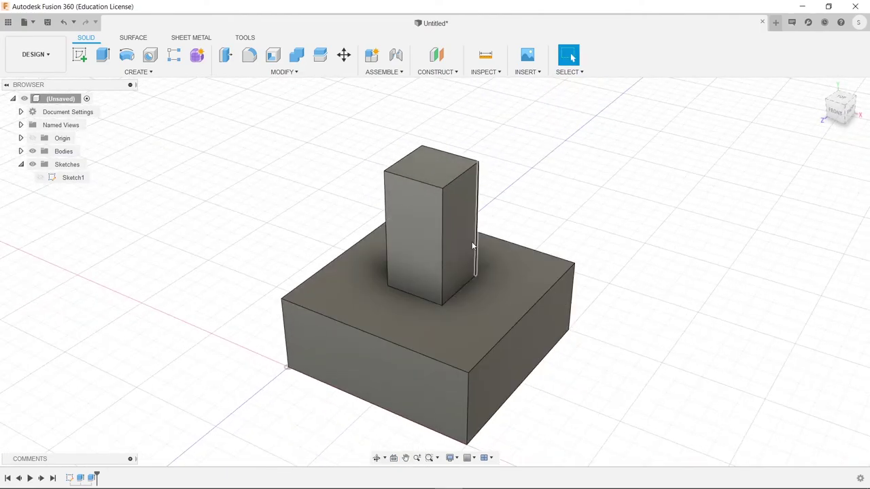
pyautogui.click(264, 71)
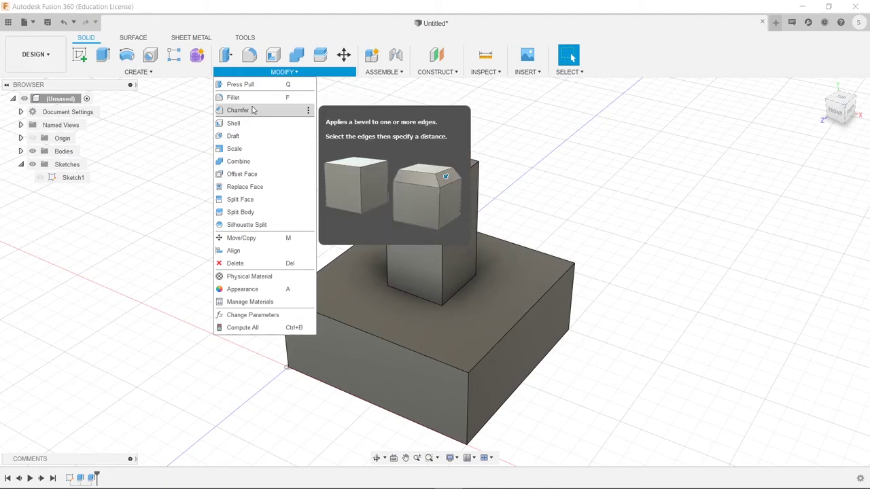
# Preview a 21 mm fillet on the base's four top edges, then cancel it
pyautogui.click(251, 98)
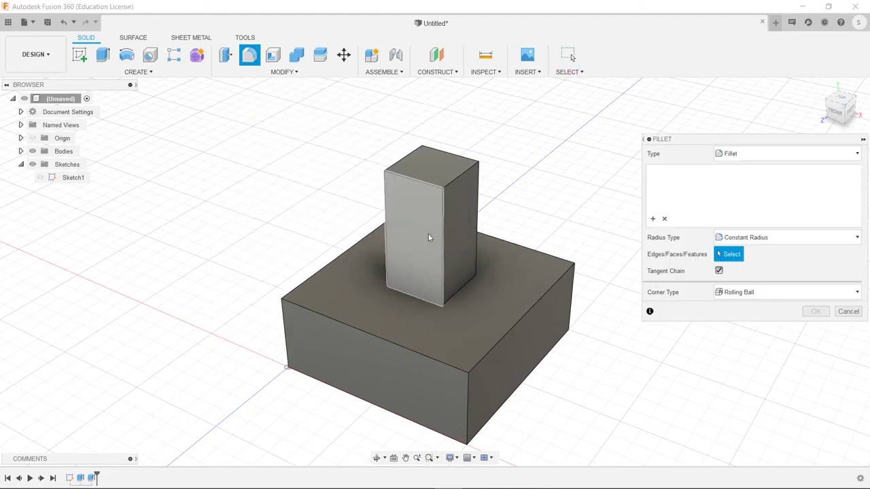
pyautogui.click(506, 335)
pyautogui.click(509, 242)
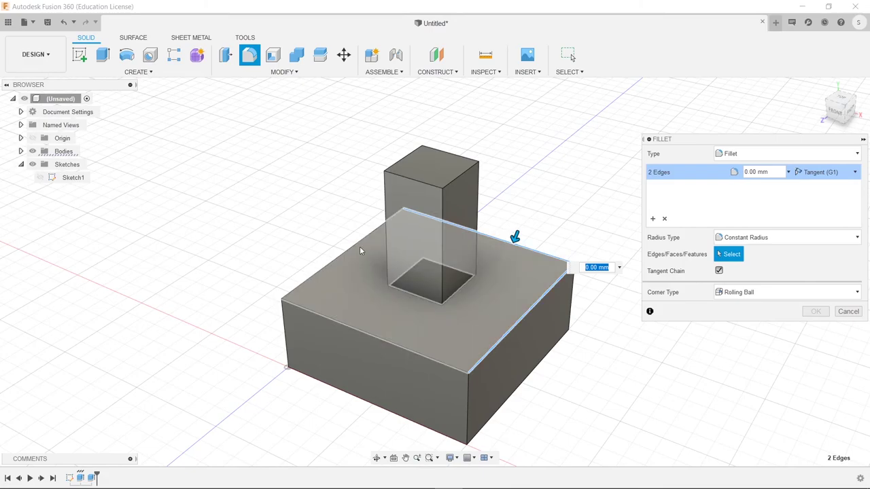
pyautogui.click(350, 249)
pyautogui.click(355, 329)
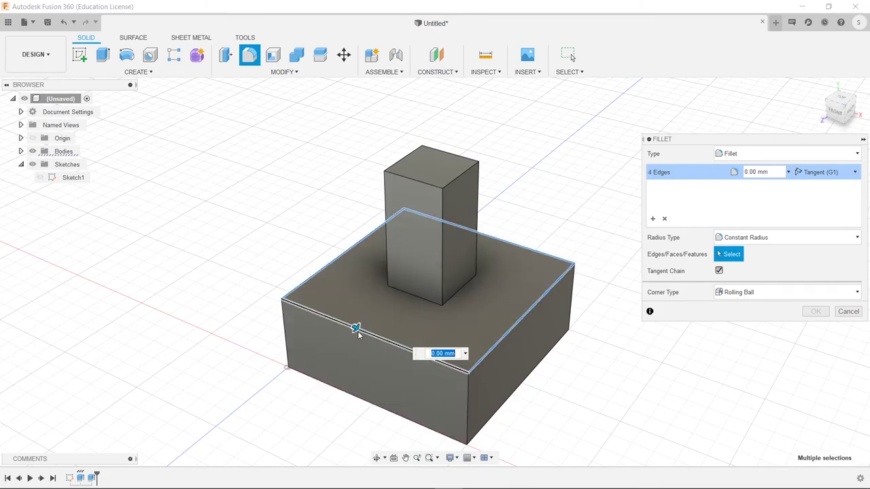
pyautogui.moveTo(354, 329)
pyautogui.mouseDown()
pyautogui.moveTo(388, 341)
pyautogui.moveTo(346, 311)
pyautogui.moveTo(353, 327)
pyautogui.mouseUp()
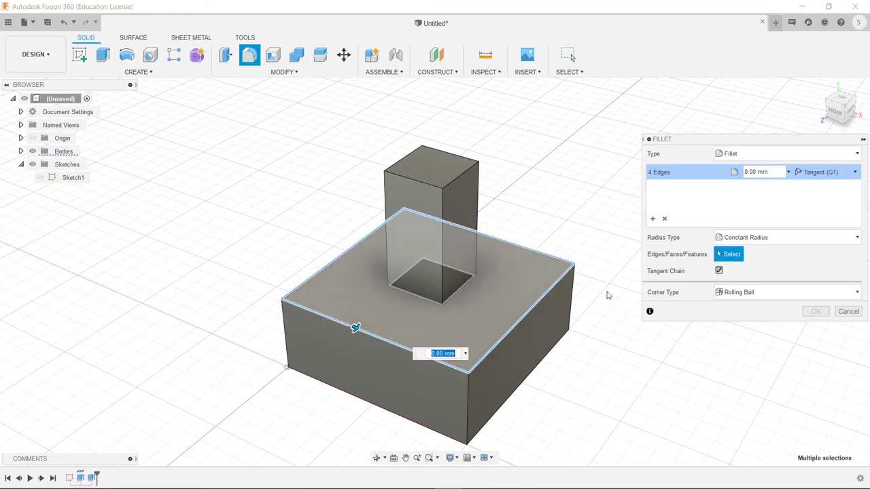
pyautogui.click(848, 312)
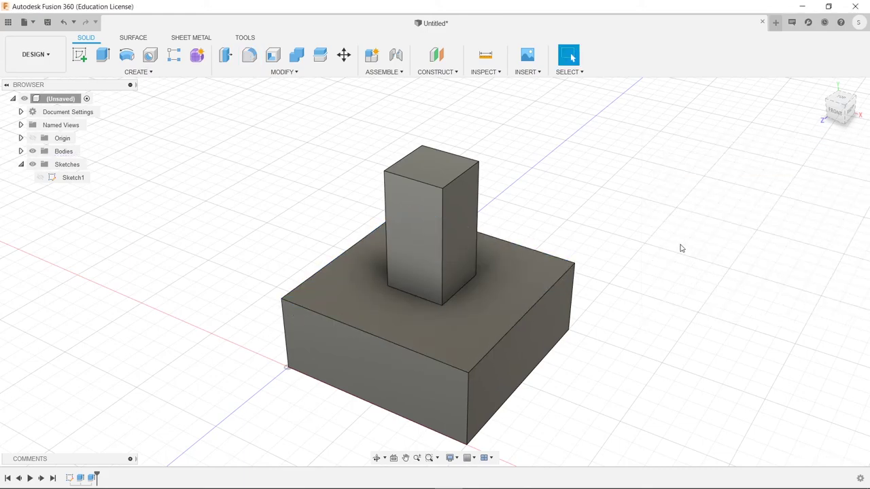